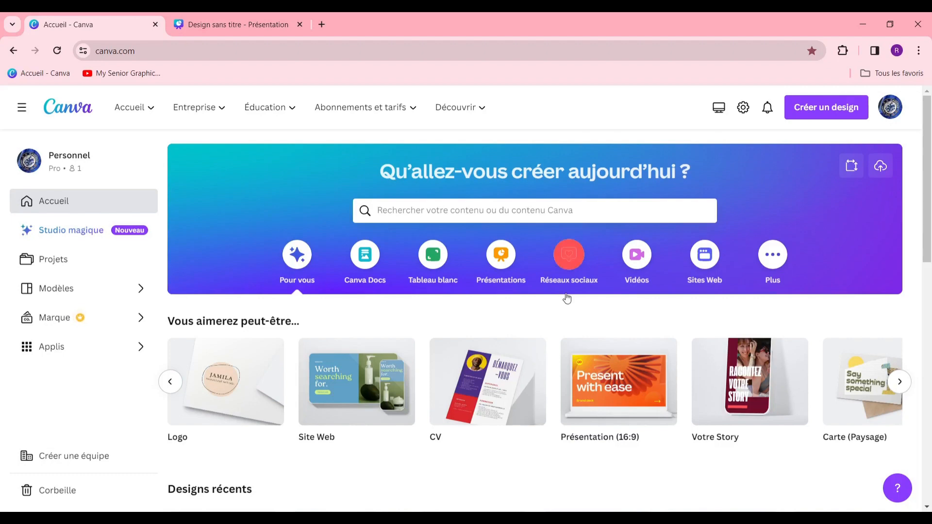
Step: Switch to the untitled presentation design and browse the available presentation templates
mouse_move(614, 394)
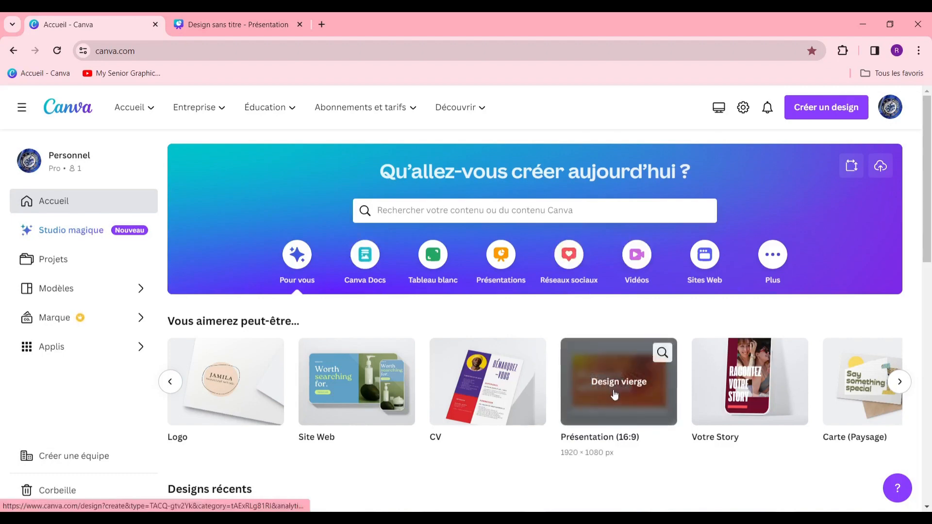
click(280, 17)
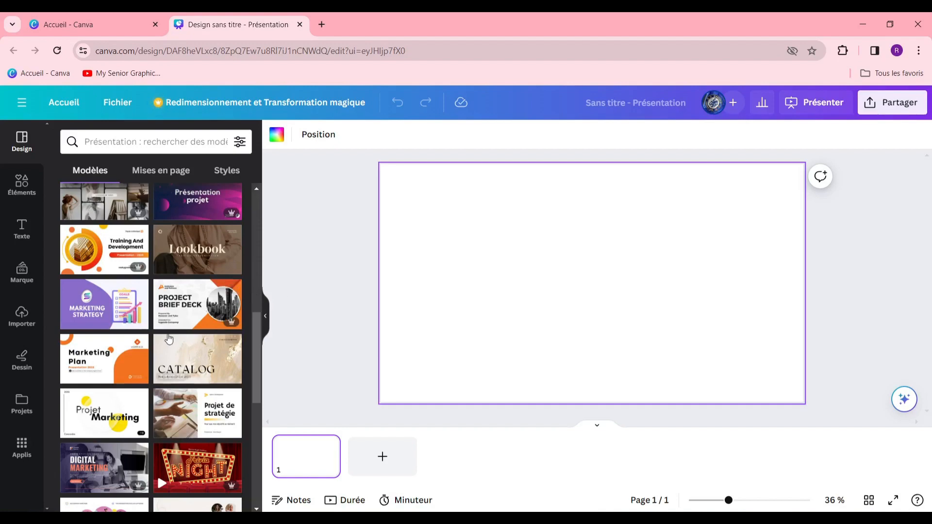
scroll(166, 328, up, 4)
scroll(166, 325, down, 3)
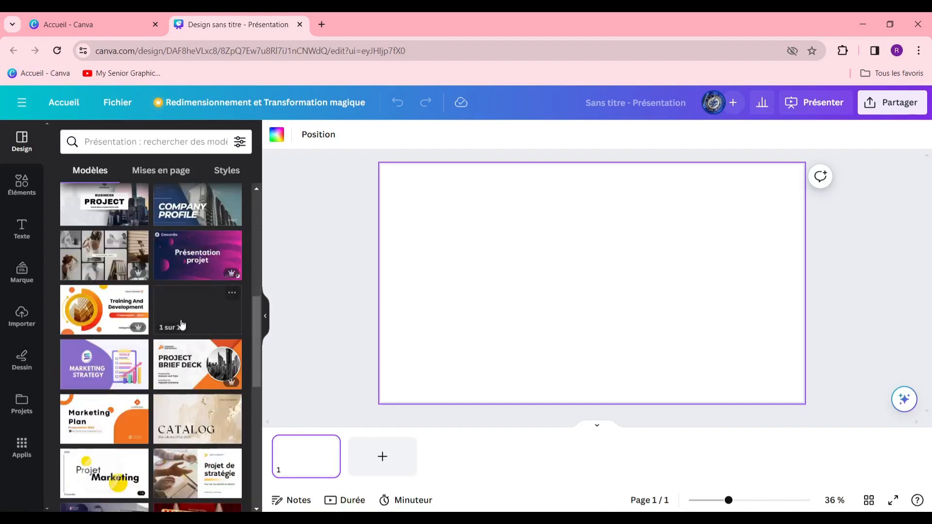
scroll(184, 305, up, 5)
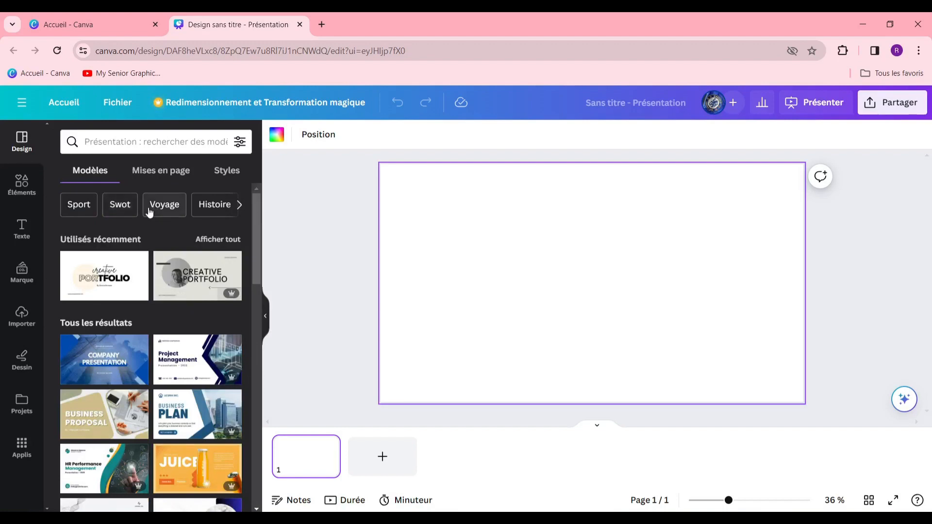
scroll(169, 237, down, 6)
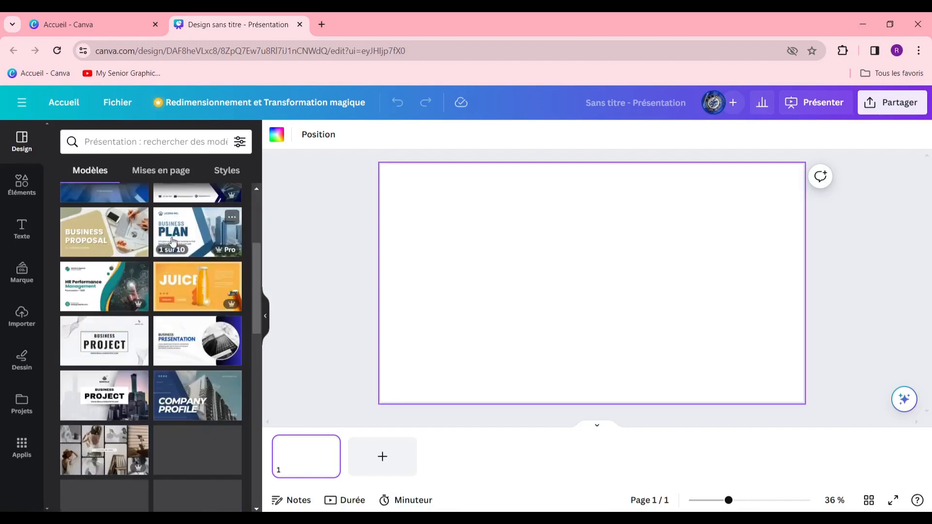
scroll(160, 264, down, 3)
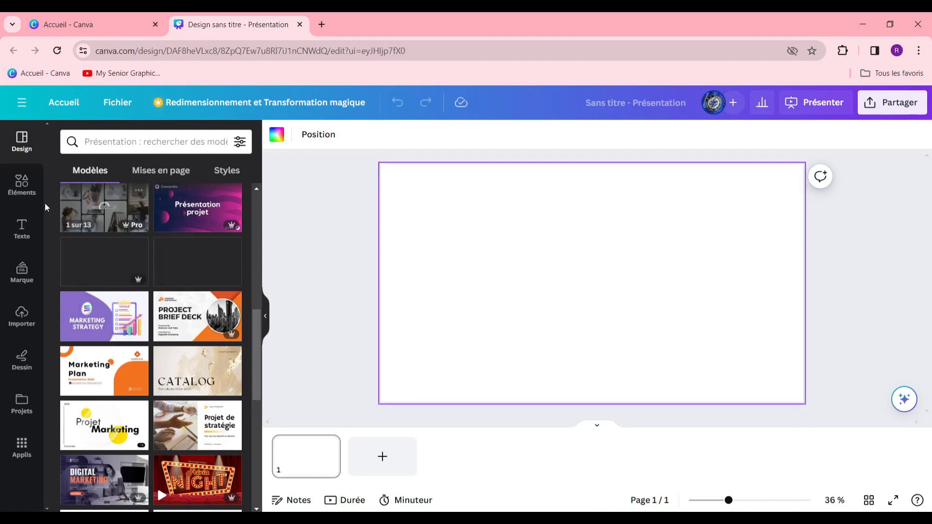
Step: Add a text box to the blank slide reading "marketing facile"
click(30, 220)
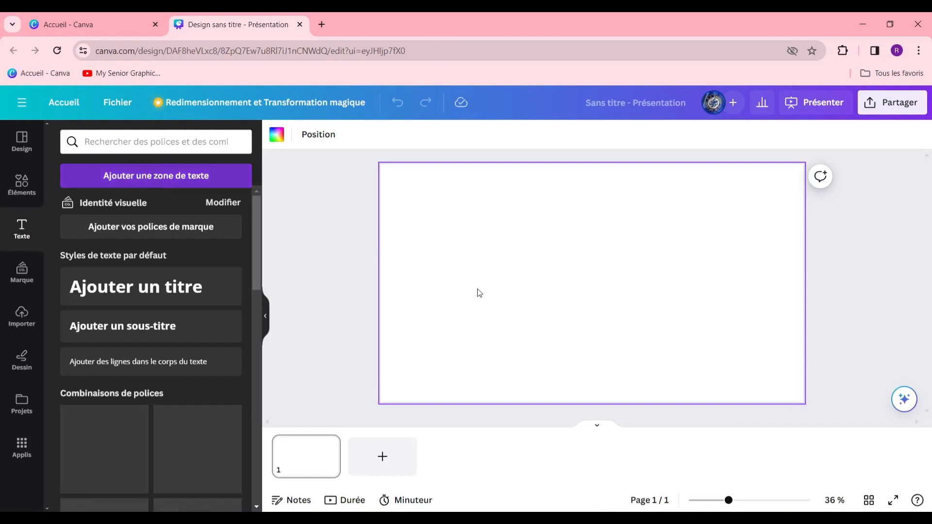
key(t)
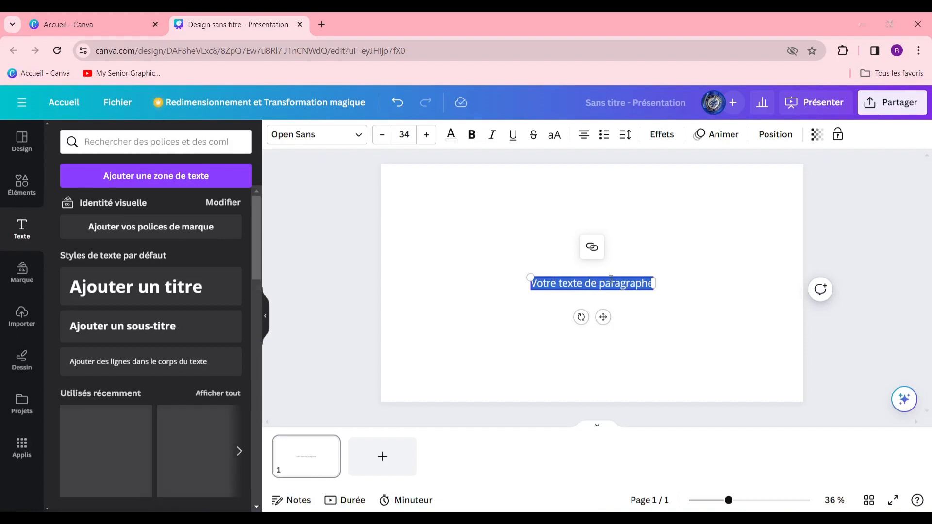
text(market)
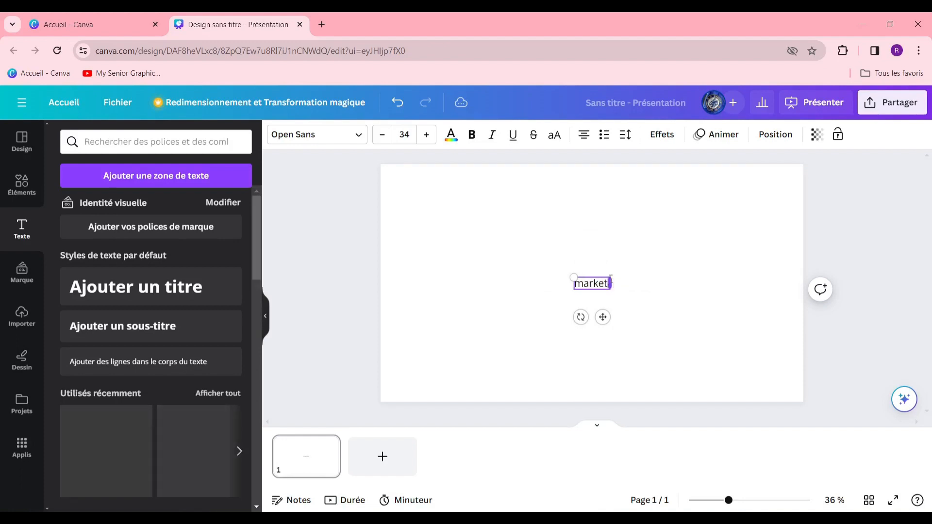
text(ing facile)
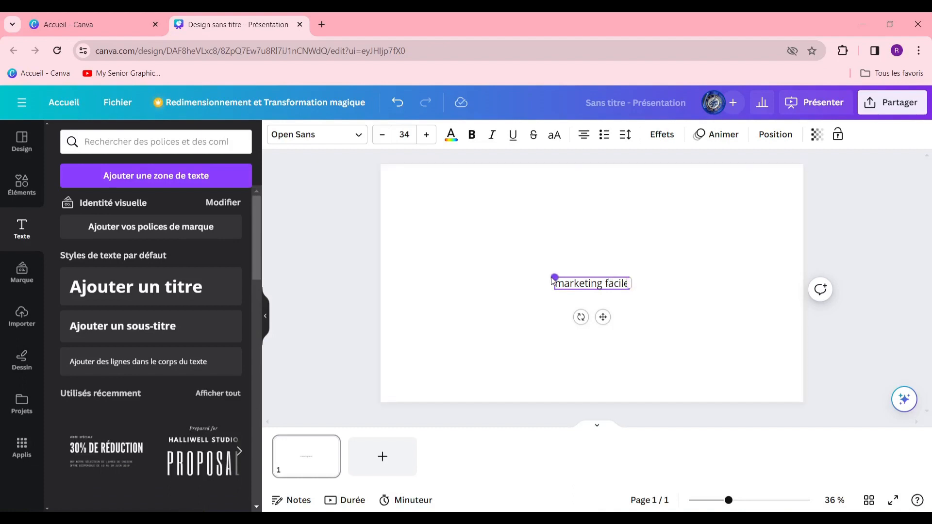
Step: Enlarge the "marketing facile" text to about size 105 and place it centered near the slide's upper edge
drag(522, 254, 402, 253)
drag(503, 272, 770, 295)
click(487, 313)
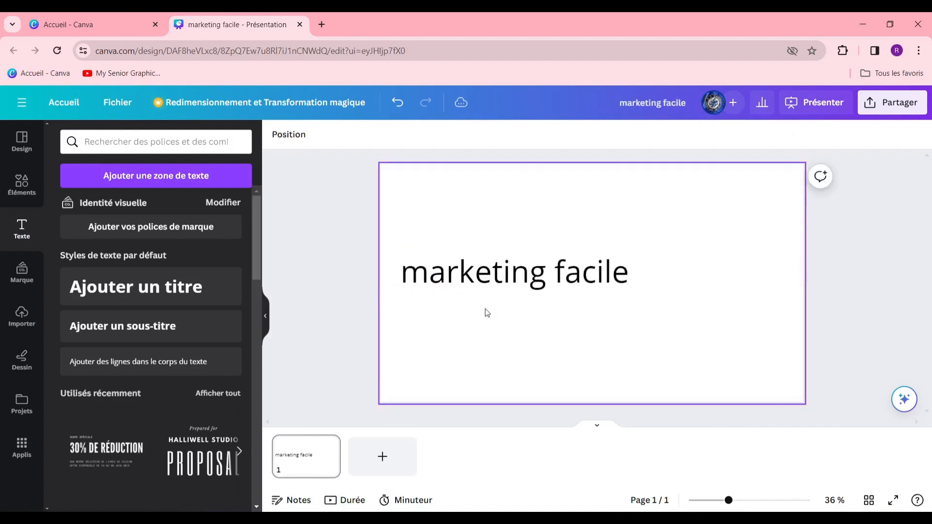
click(534, 284)
drag(529, 315, 620, 210)
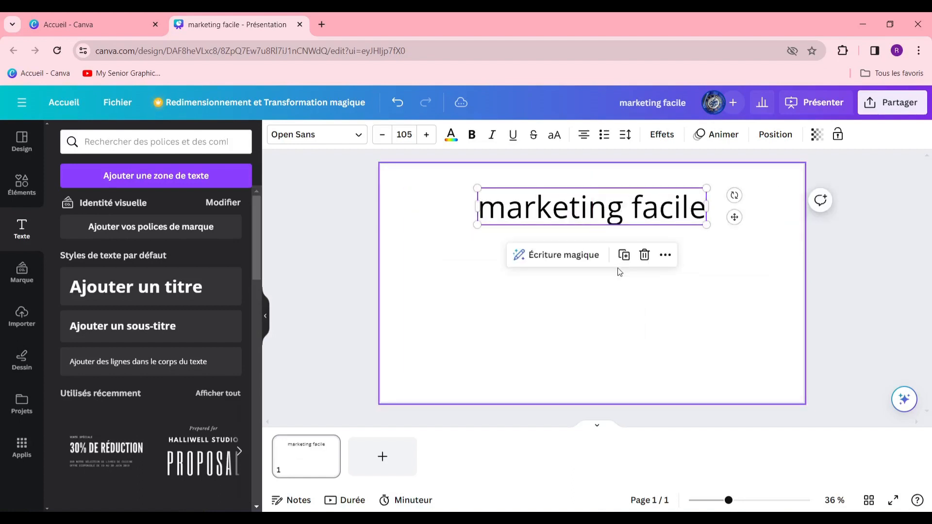
Step: Make the whole "marketing facile" title bold and color it medium gray
click(682, 210)
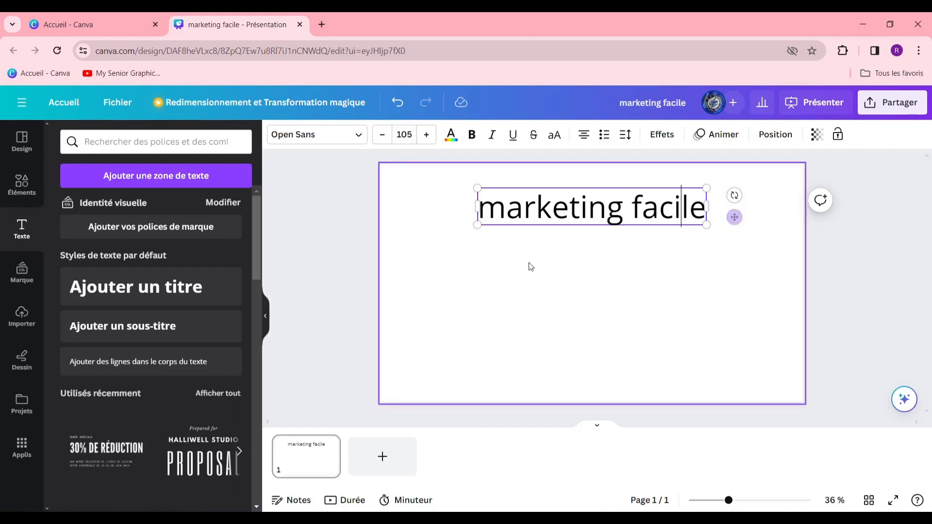
drag(705, 199, 473, 196)
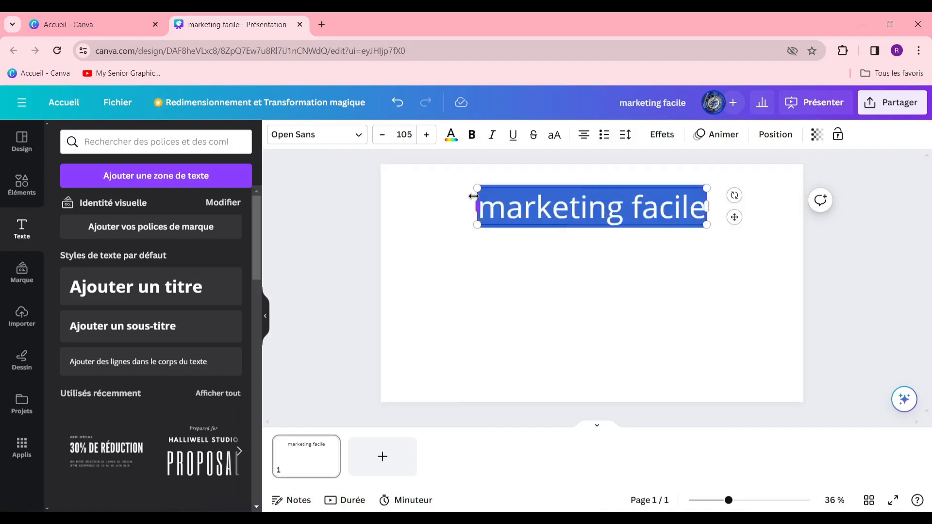
click(471, 135)
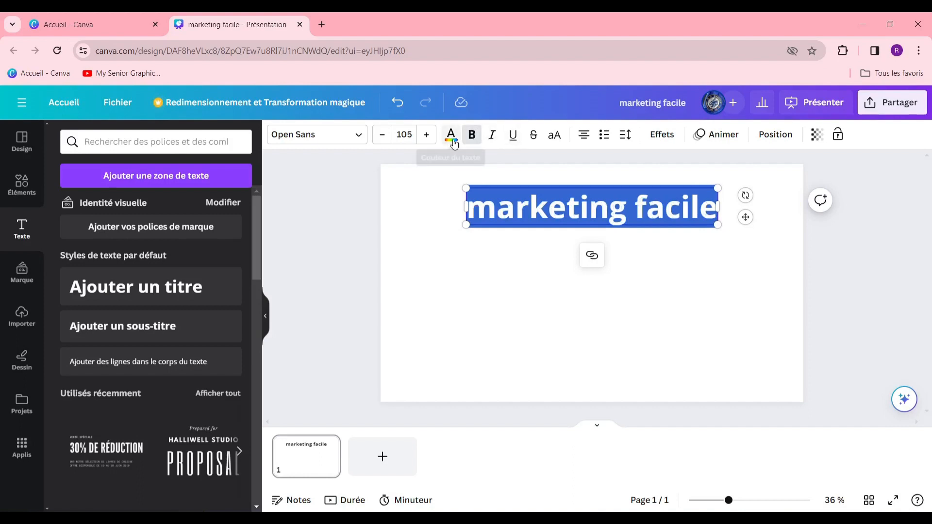
click(451, 136)
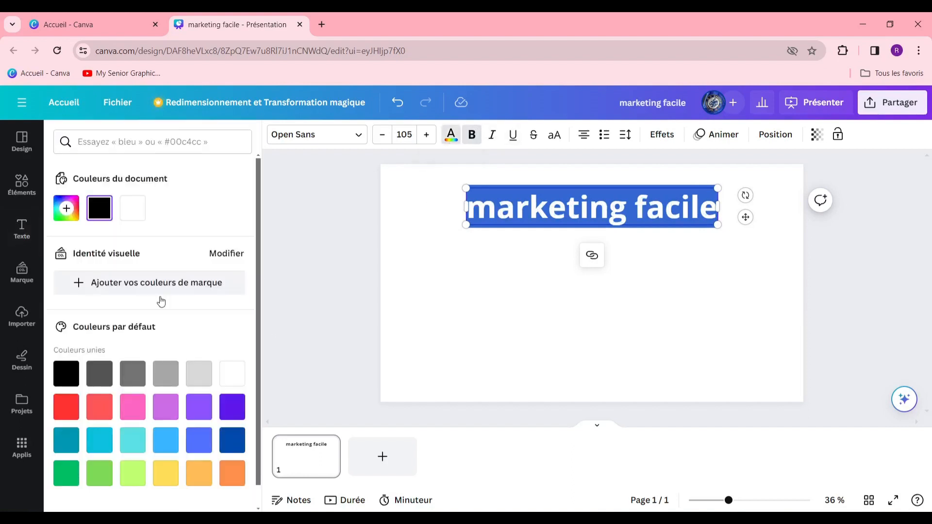
scroll(122, 377, down, 1)
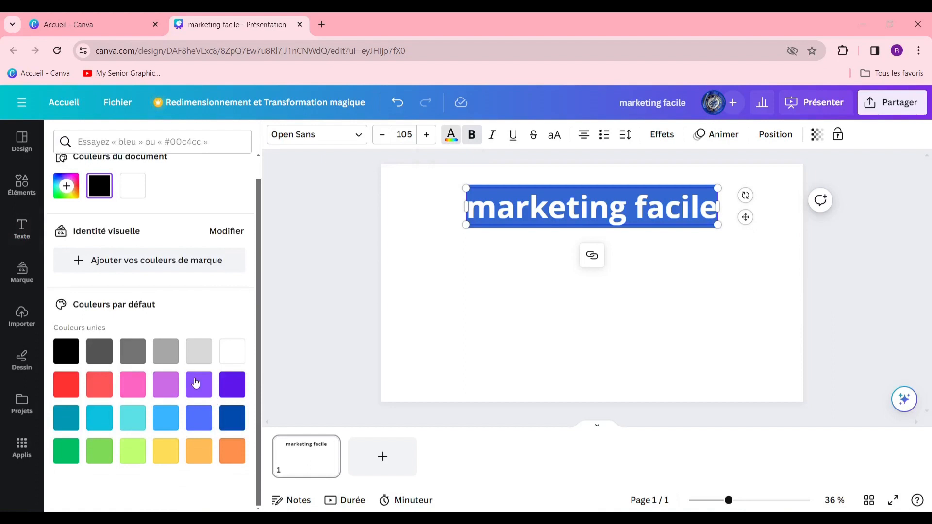
click(177, 356)
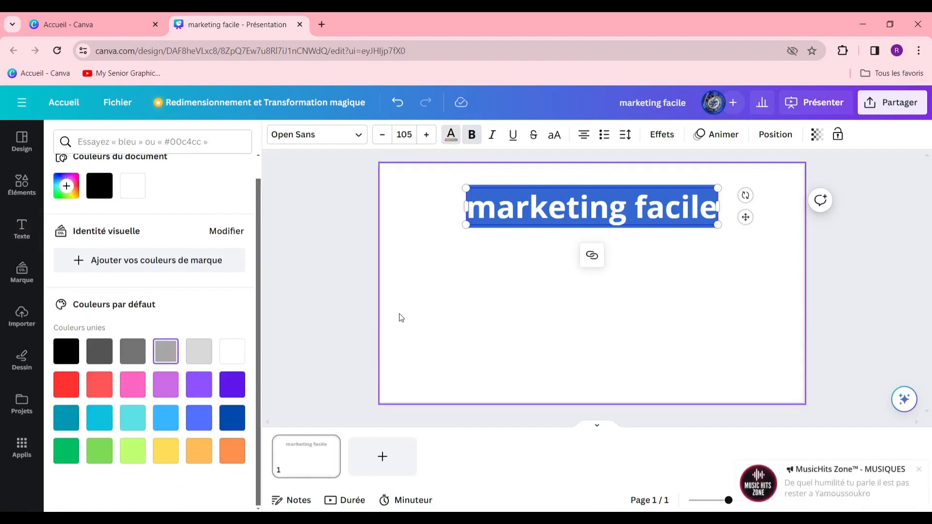
click(401, 304)
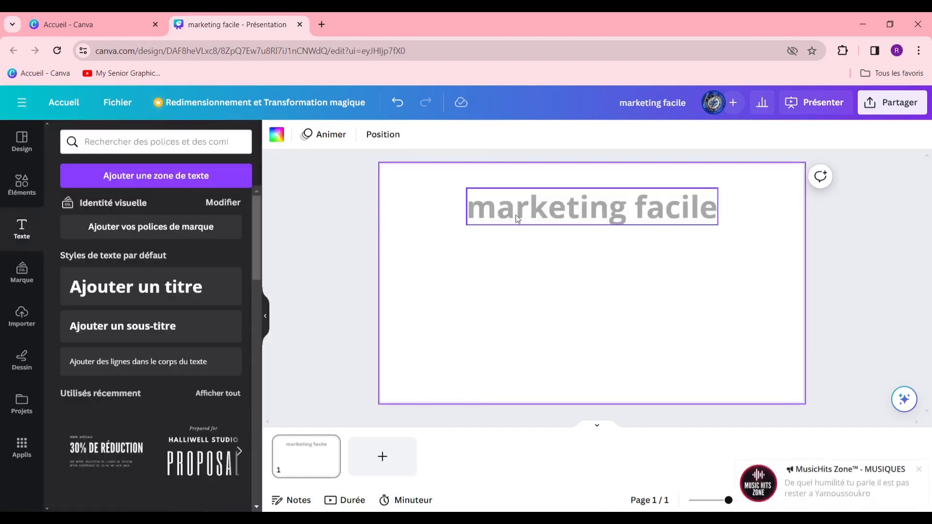
Step: Try other text alignments on the "marketing facile" title, starting with left alignment
click(574, 214)
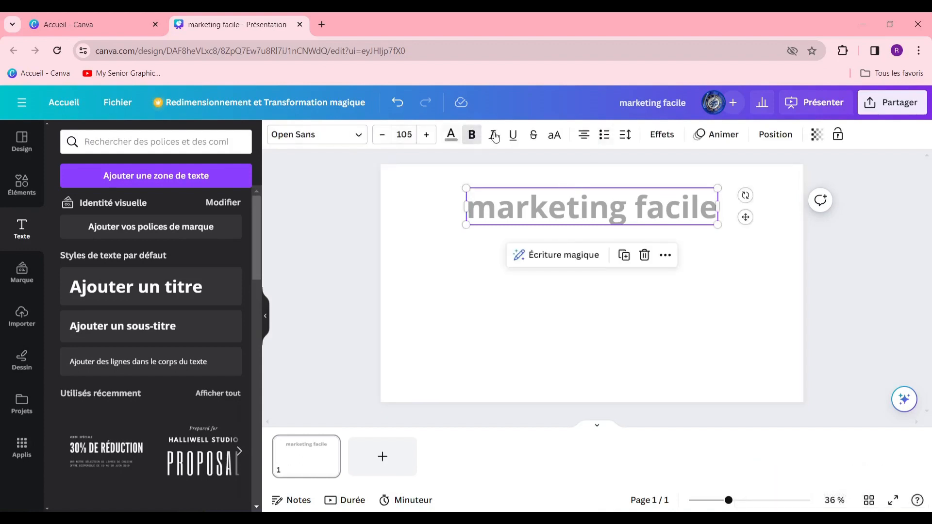
click(579, 141)
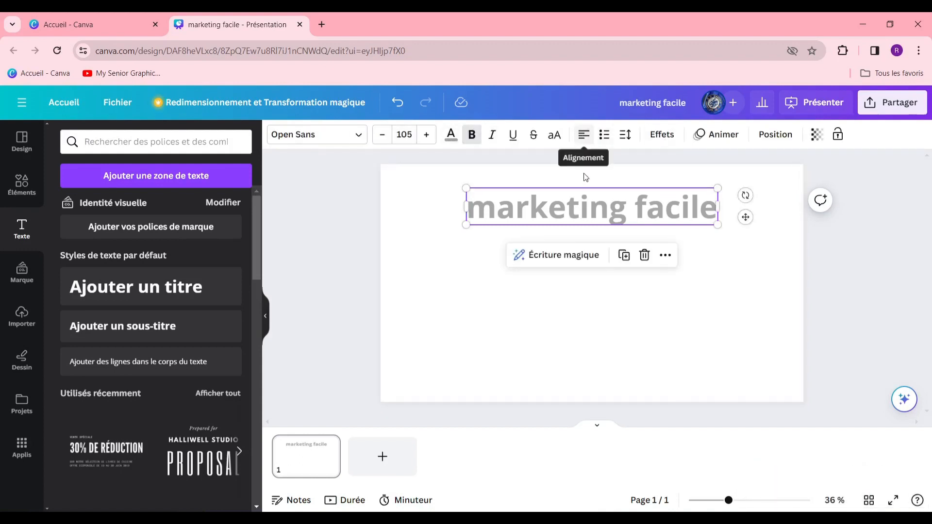
click(583, 140)
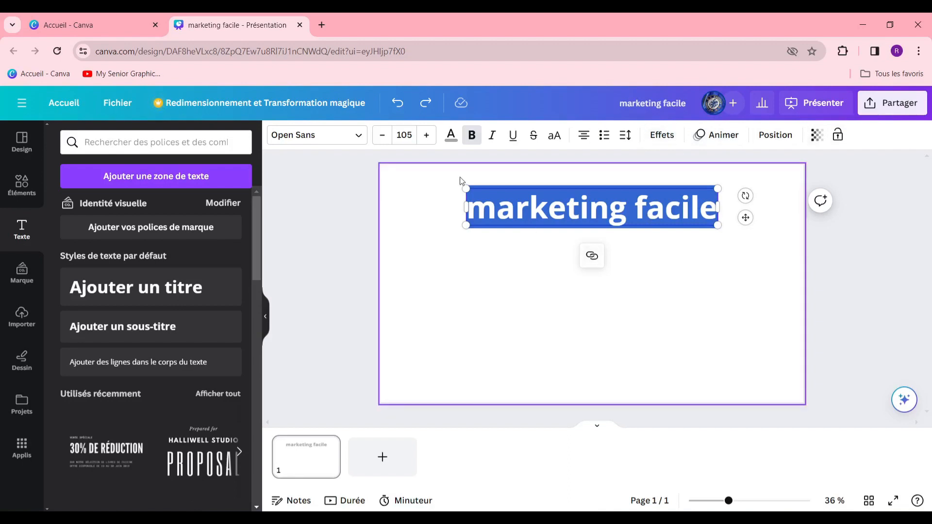
Step: Underline the "marketing facile" title and deselect it
click(512, 135)
click(458, 287)
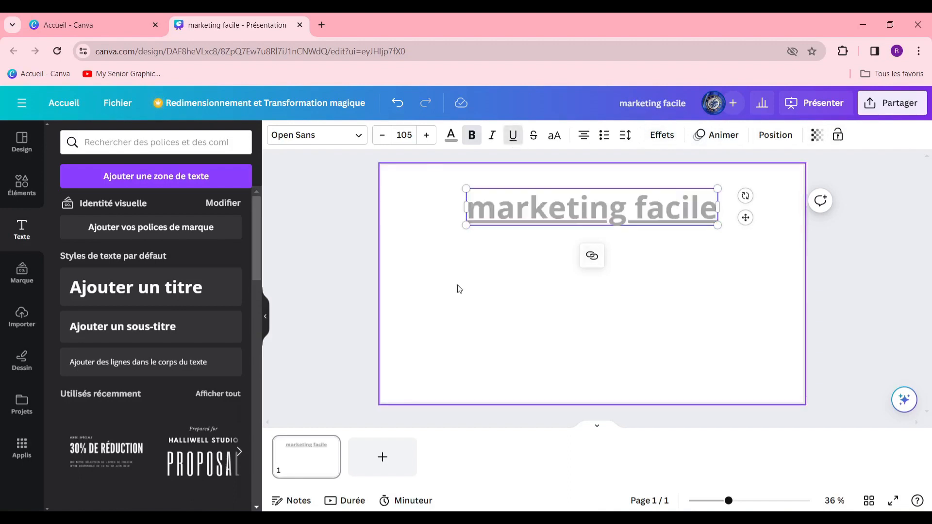
click(545, 215)
click(347, 321)
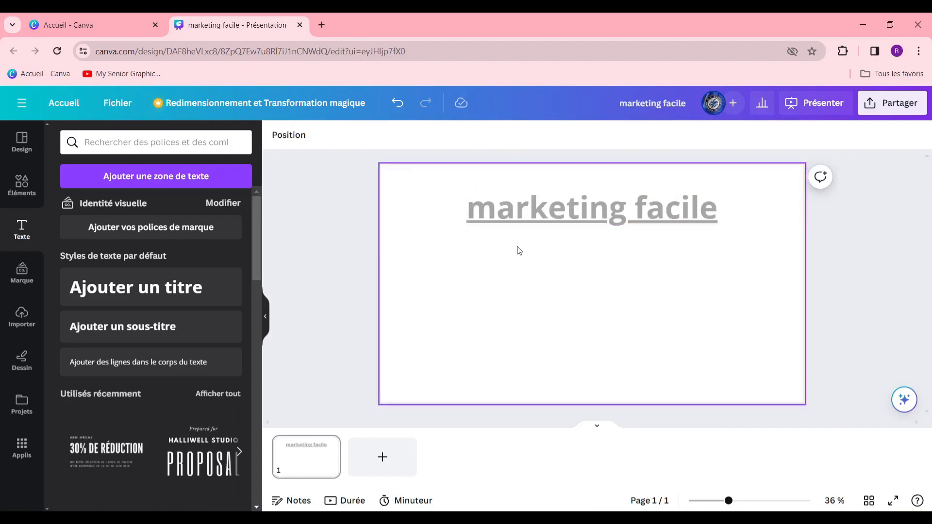
Step: Try to change the title's font to Anonymous Pro from the popular fonts
click(540, 215)
click(545, 213)
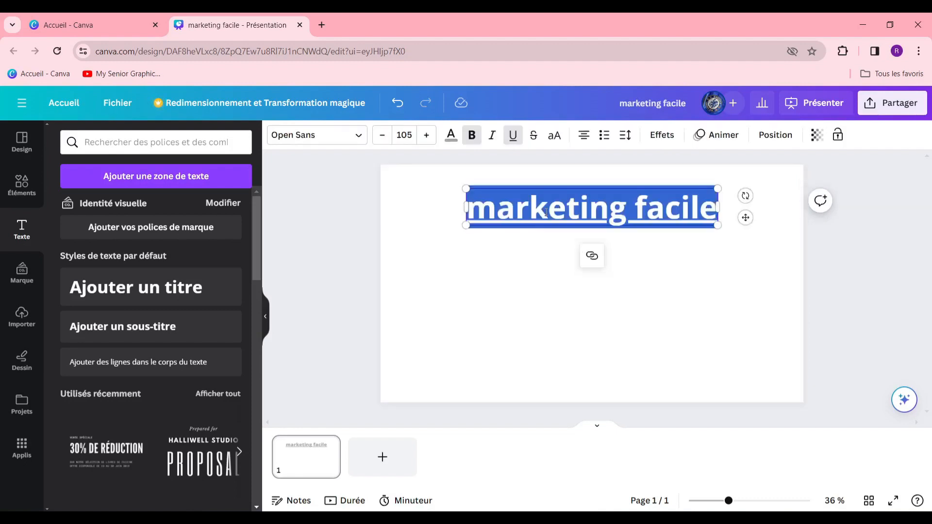
click(317, 141)
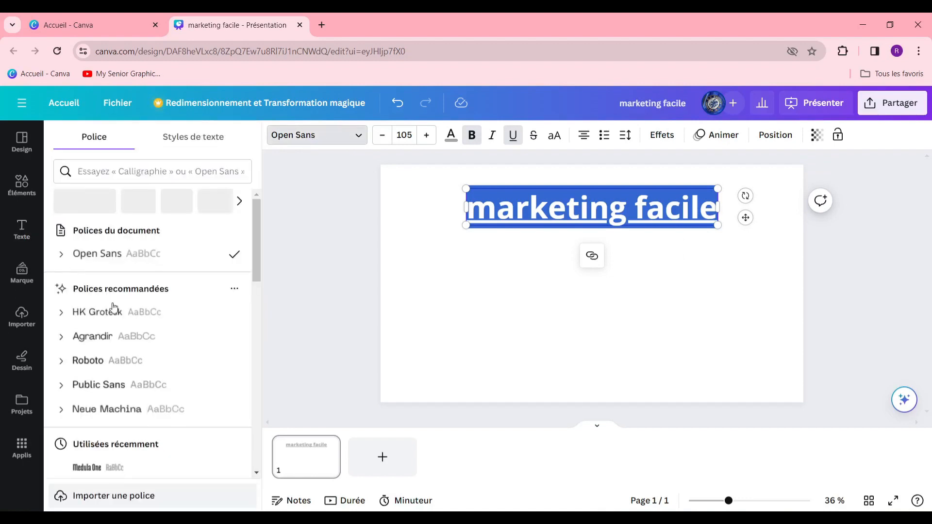
scroll(124, 320, down, 6)
scroll(129, 337, up, 1)
scroll(129, 338, down, 5)
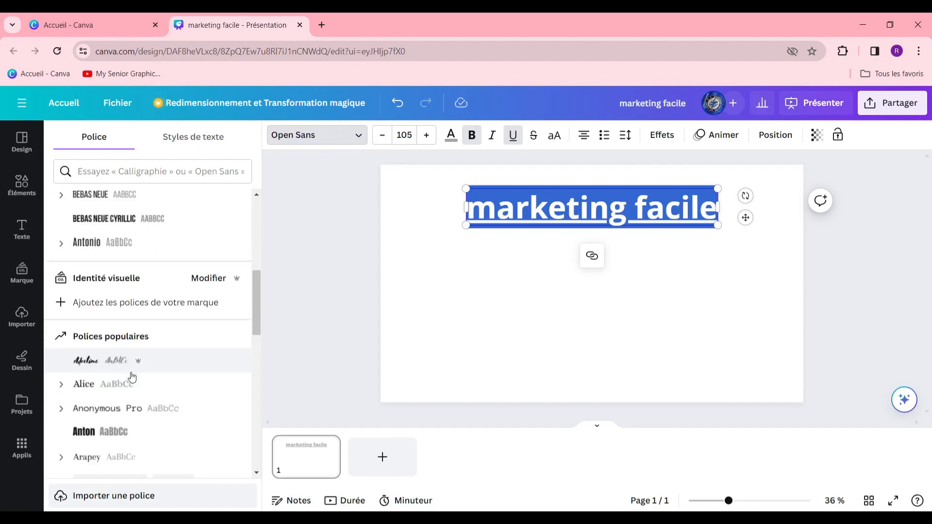
click(160, 371)
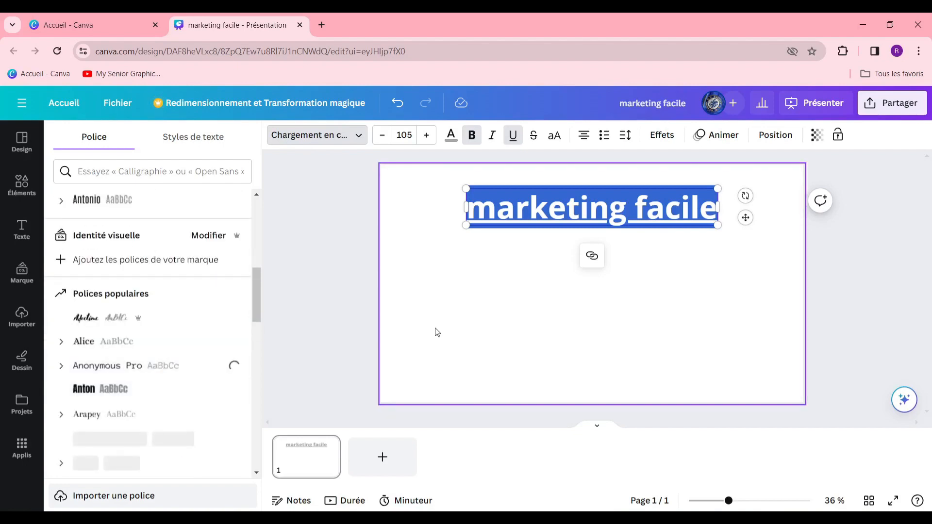
click(441, 342)
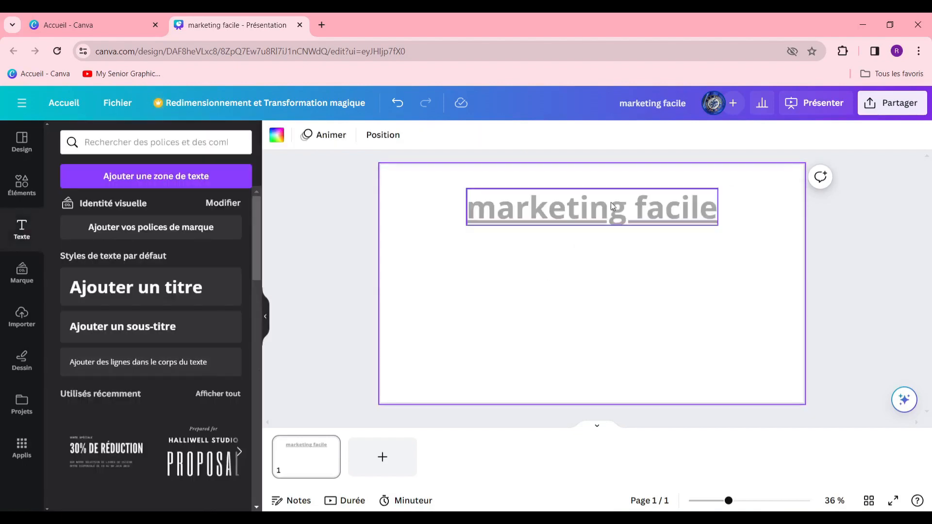
Step: Capitalize the title's first letter so it reads "Marketing facile"
click(552, 223)
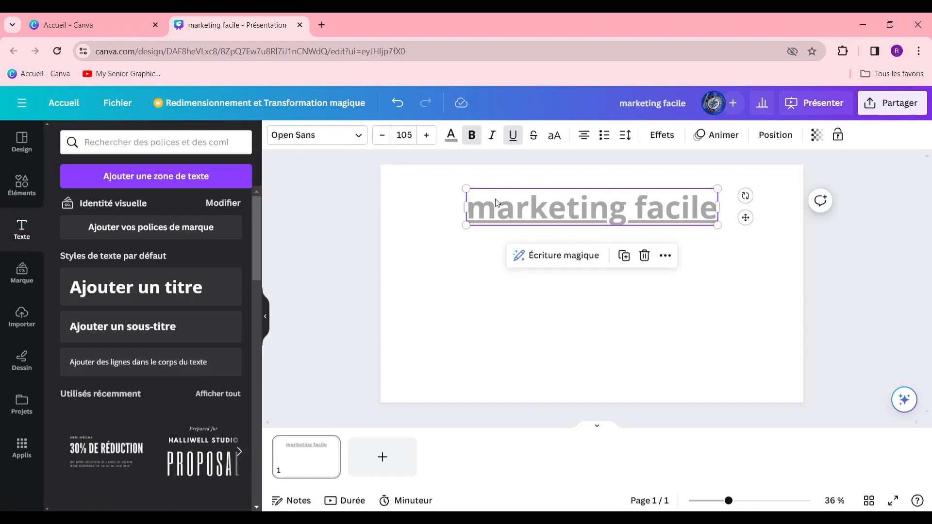
click(616, 245)
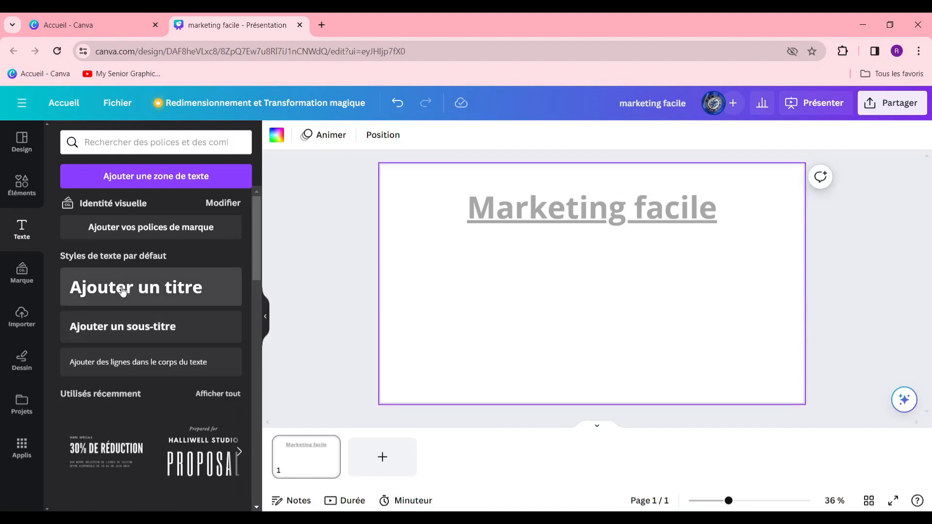
Step: Search the elements for "NUANCE" and add the white-to-dark-teal gradient photo to the slide
click(13, 197)
click(156, 152)
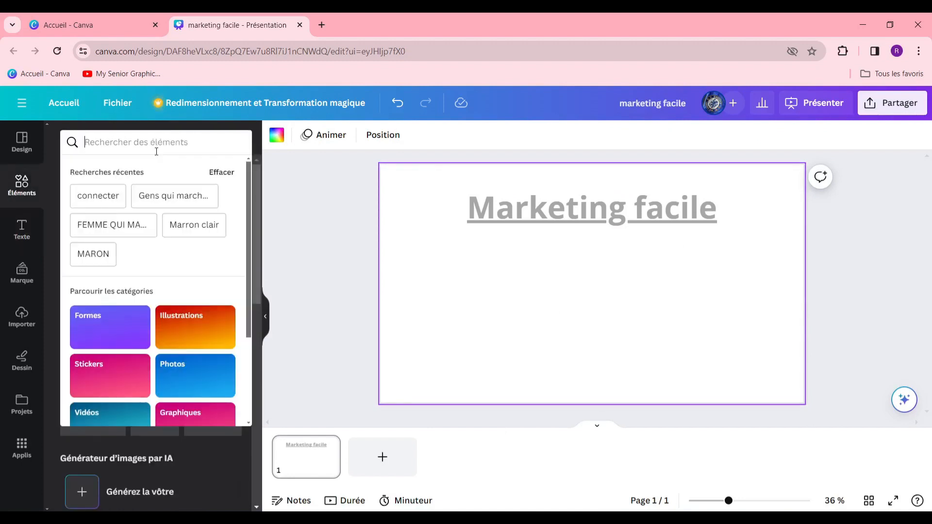
text(NUANCE)
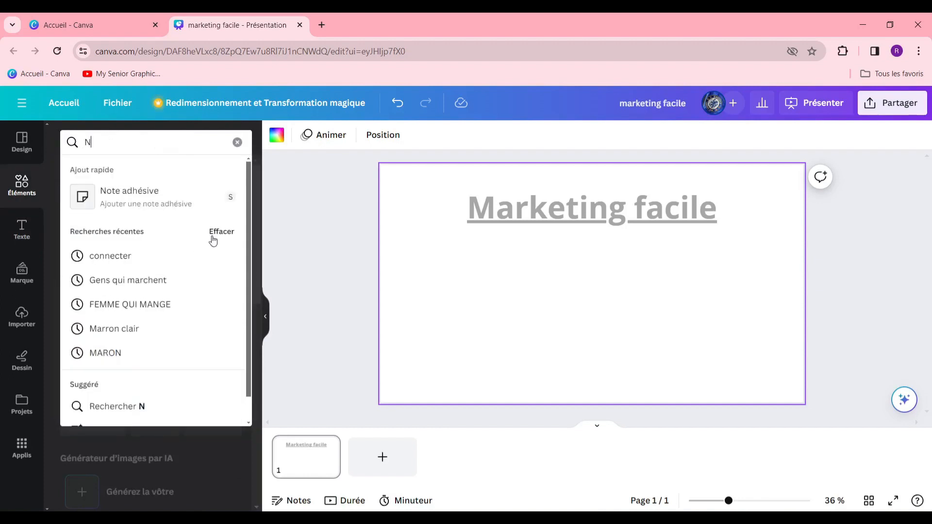
key(Return)
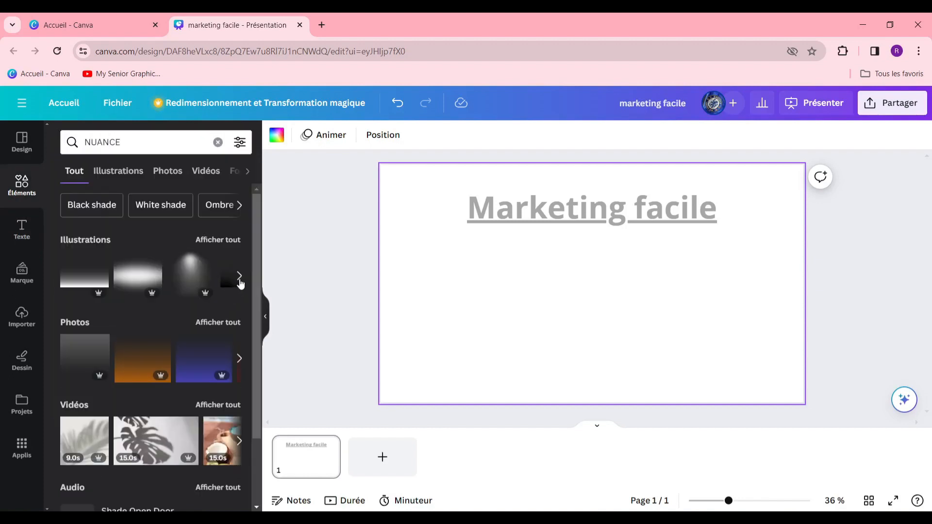
click(239, 361)
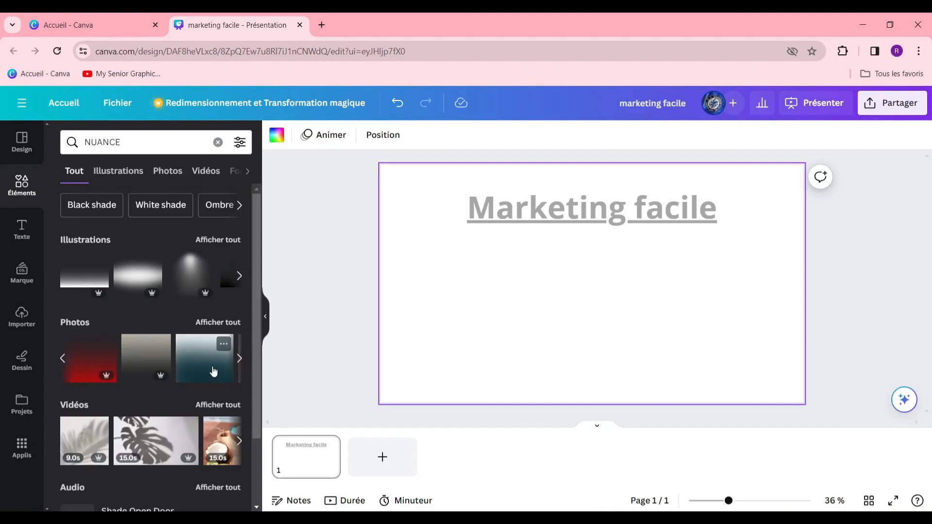
click(213, 371)
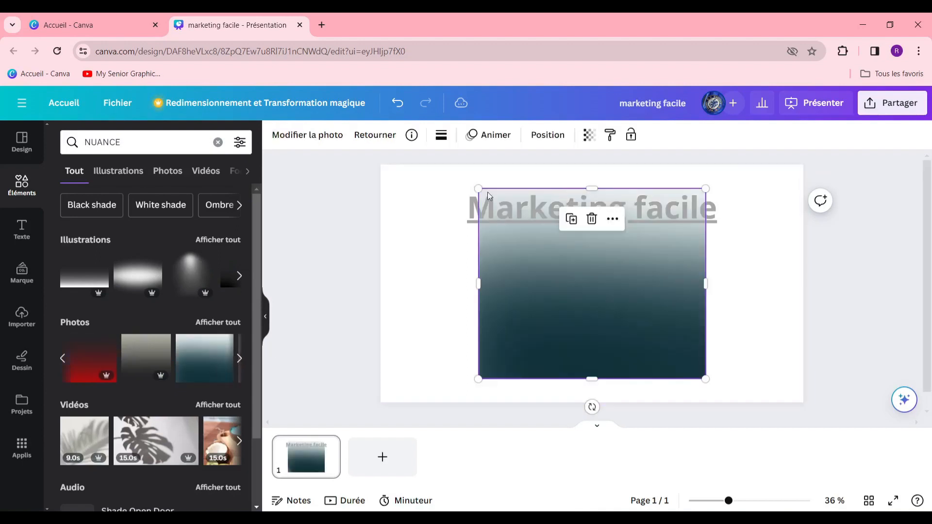
Step: Enlarge the gradient photo to cover the whole slide and shift it down so its lighter part lies behind the title
drag(478, 189, 264, 216)
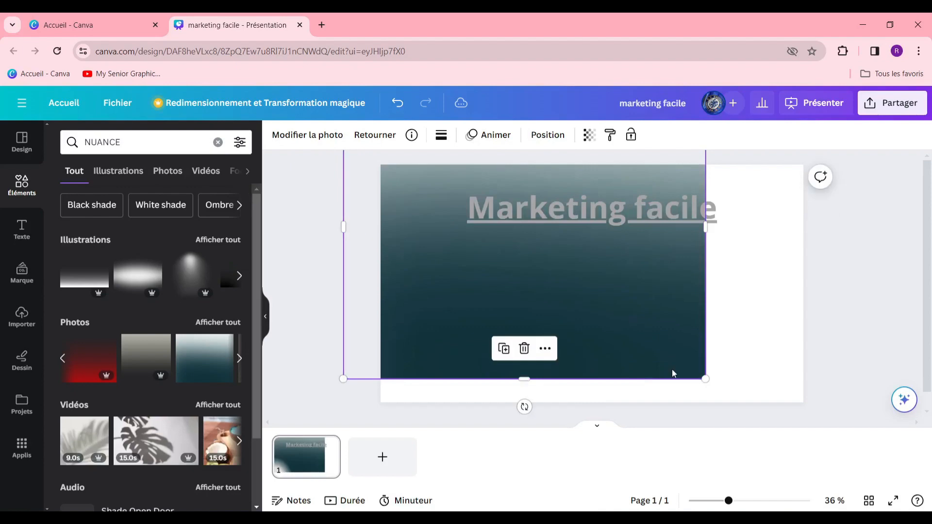
drag(705, 378, 895, 500)
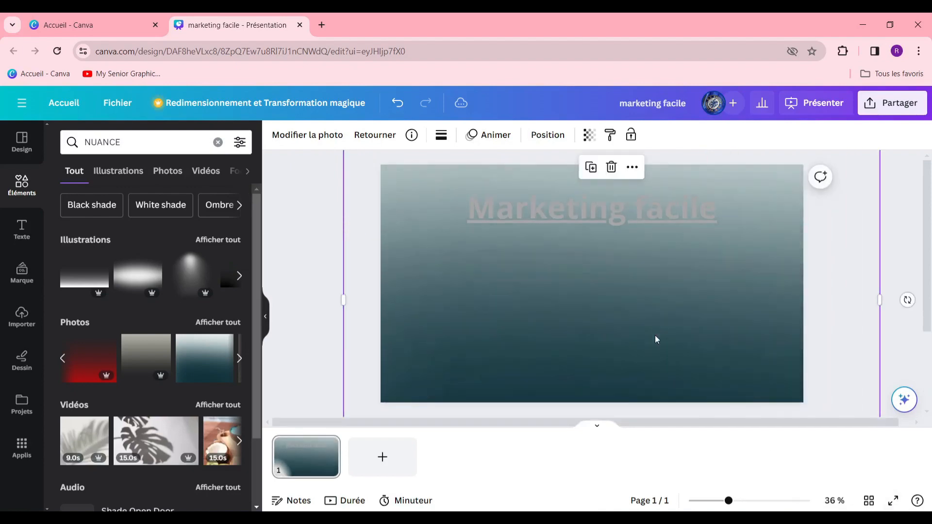
drag(651, 390, 654, 413)
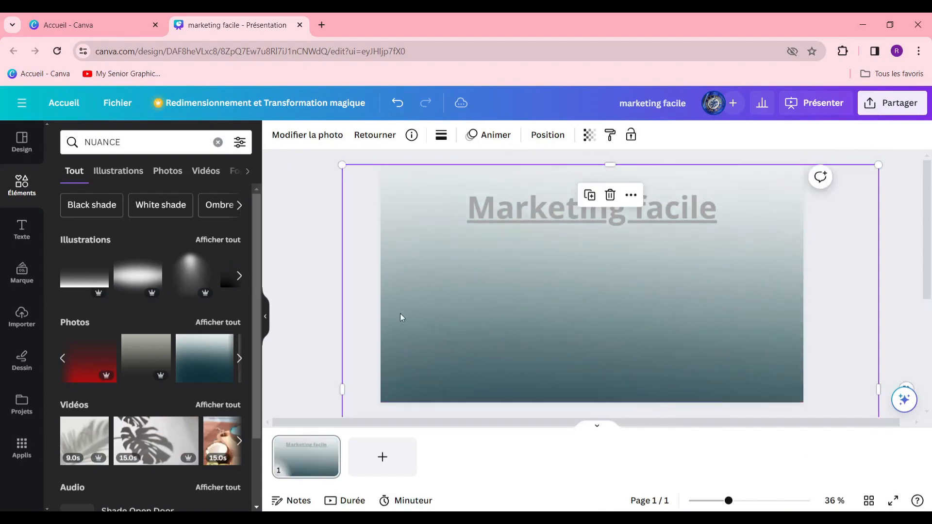
click(311, 302)
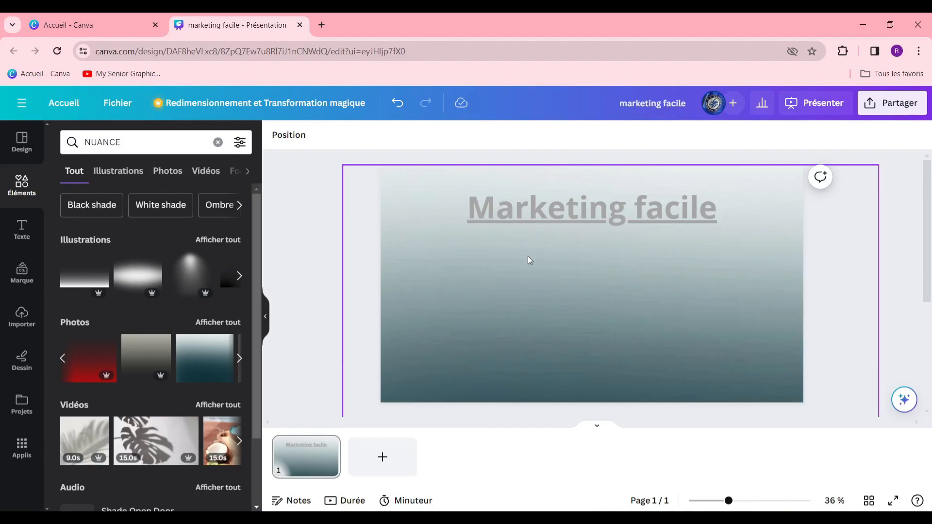
Step: Search the elements for "FINANCE" and insert the illustration of a hand receiving a dollar coin
click(218, 142)
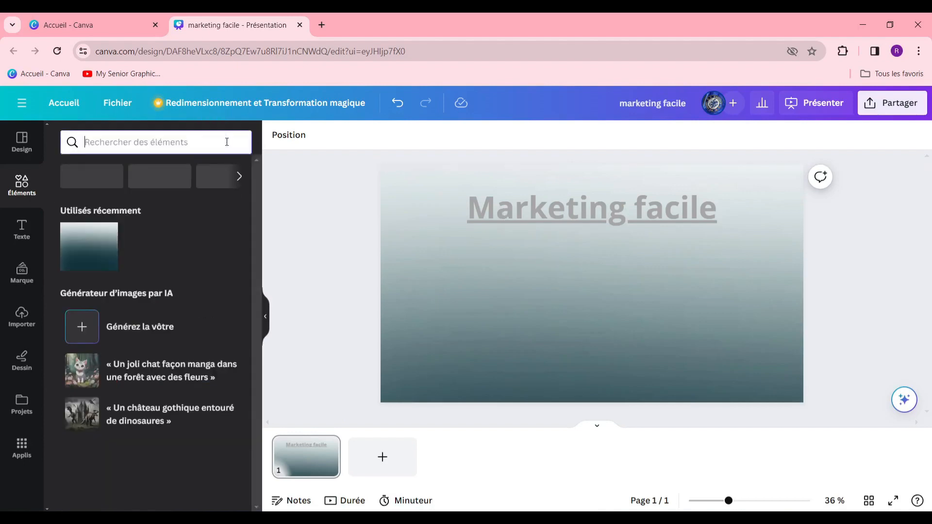
text(FINANCE)
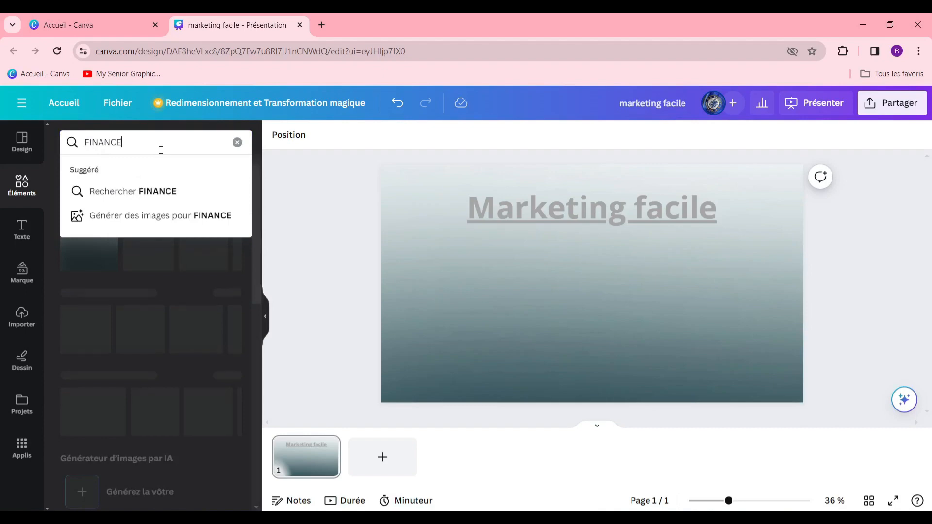
key(Return)
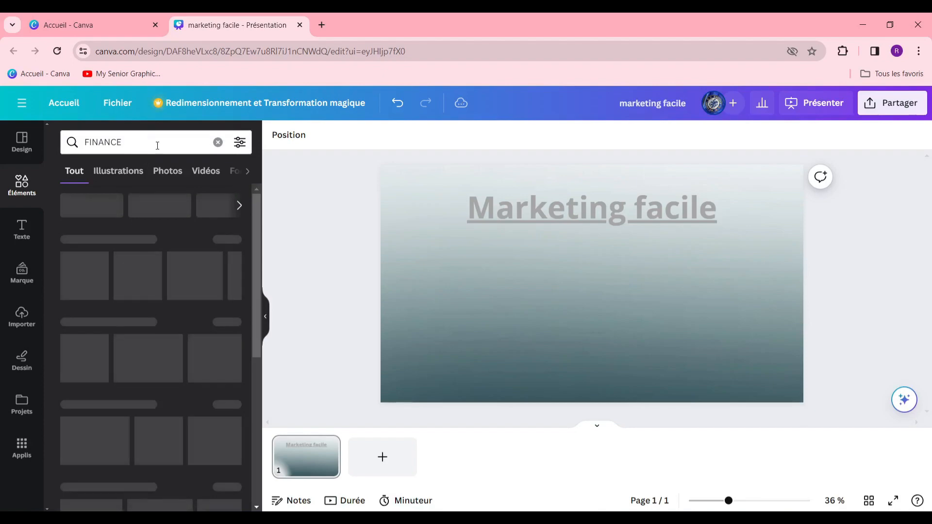
click(238, 358)
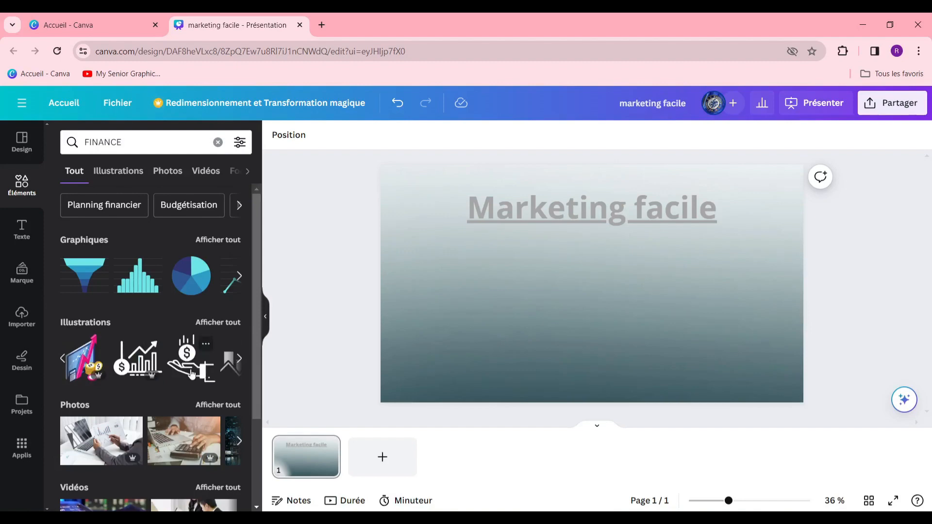
click(192, 373)
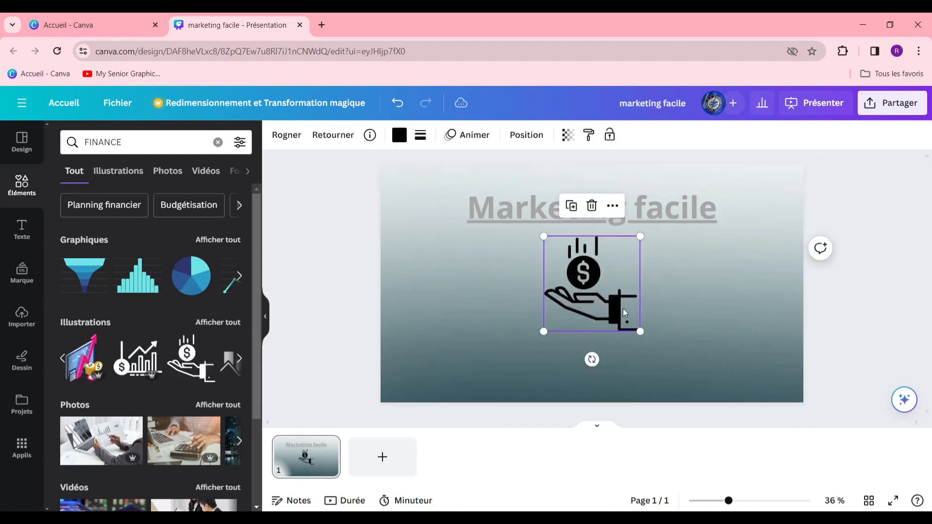
Step: Enlarge the hand-and-coin illustration and place it in the slide's lower-right corner
drag(624, 313, 709, 330)
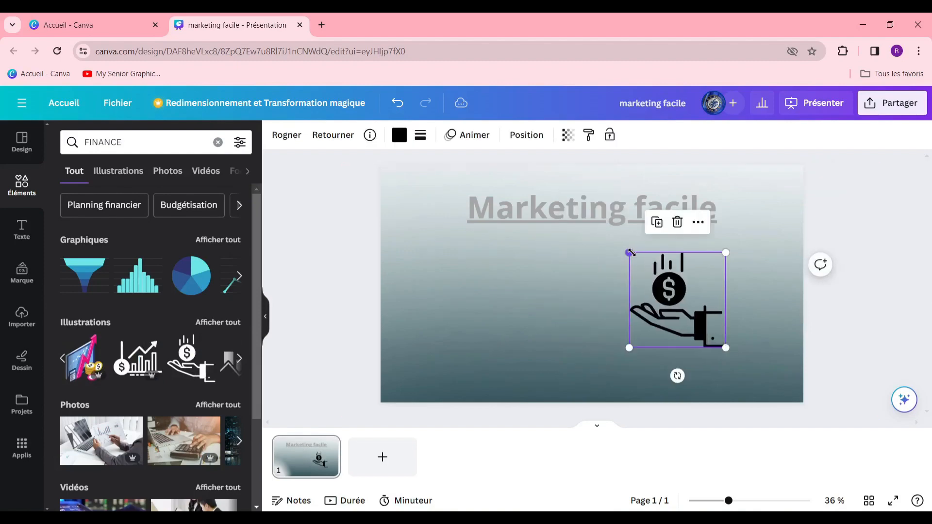
drag(629, 253, 574, 200)
drag(676, 319, 752, 372)
click(622, 307)
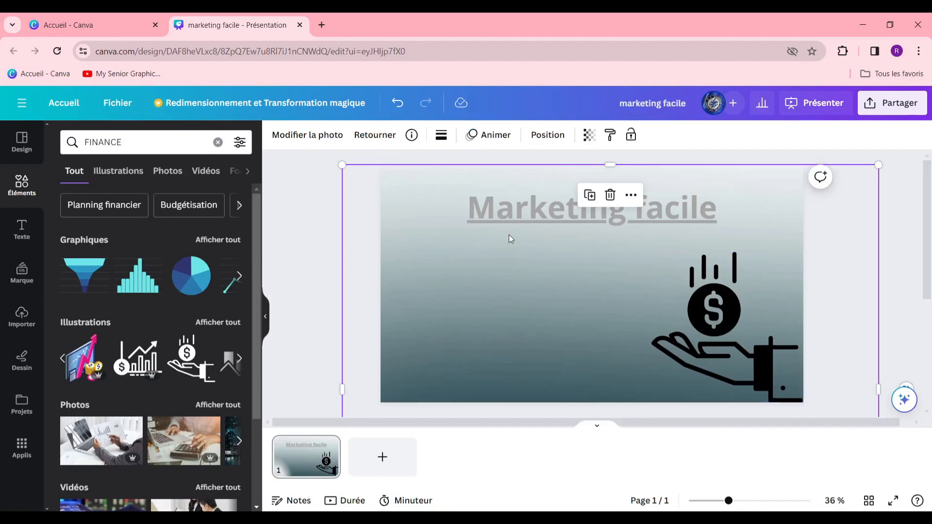
Step: Add a paragraph text box below the title and scale its text down to size 53.8
click(29, 224)
key(t)
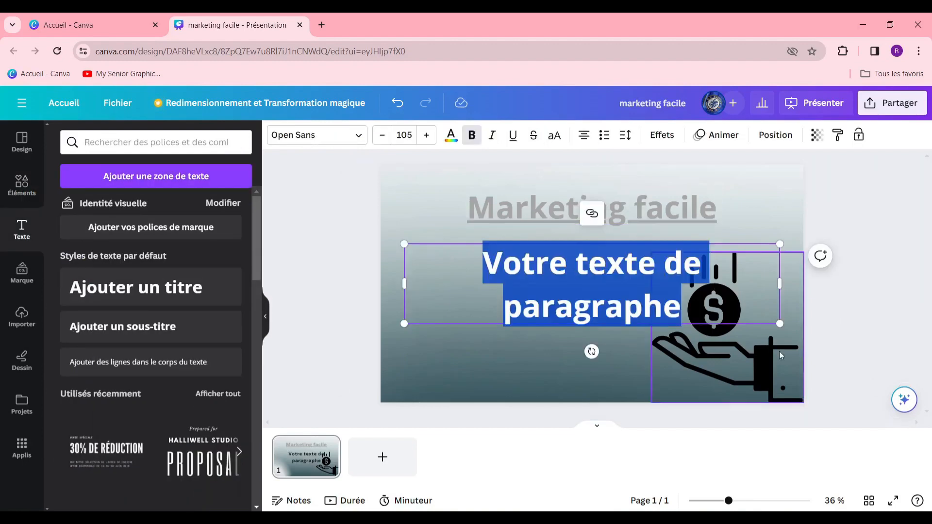
drag(780, 324, 596, 285)
drag(524, 253, 528, 271)
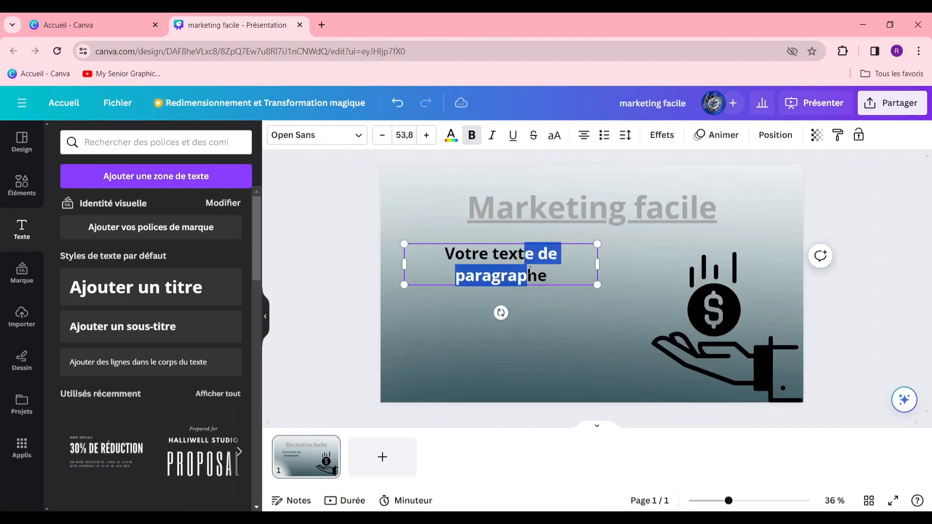
click(542, 286)
Step: Duplicate the paragraph text box twice
click(512, 260)
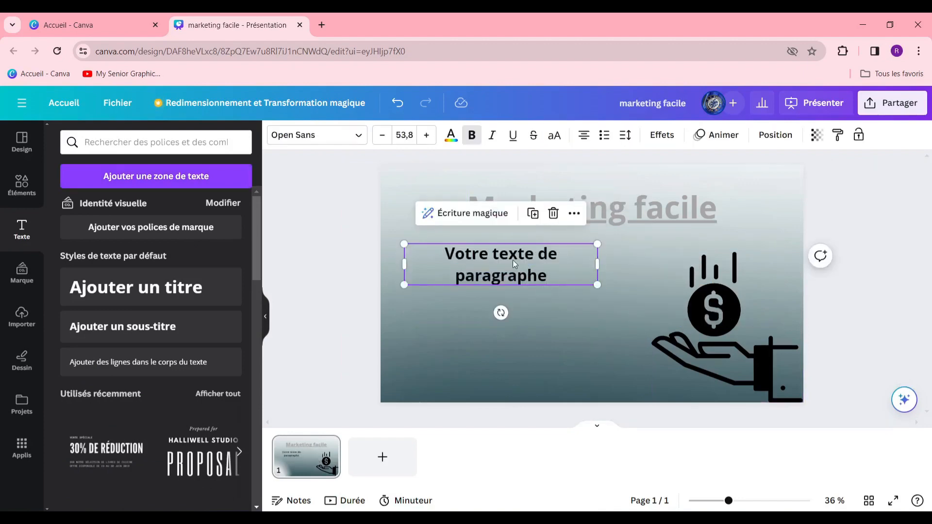
click(534, 214)
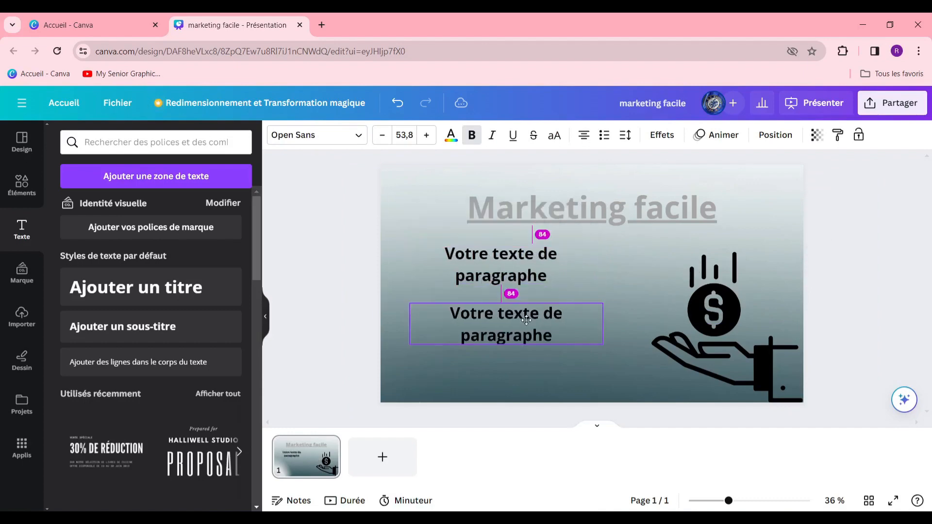
click(537, 273)
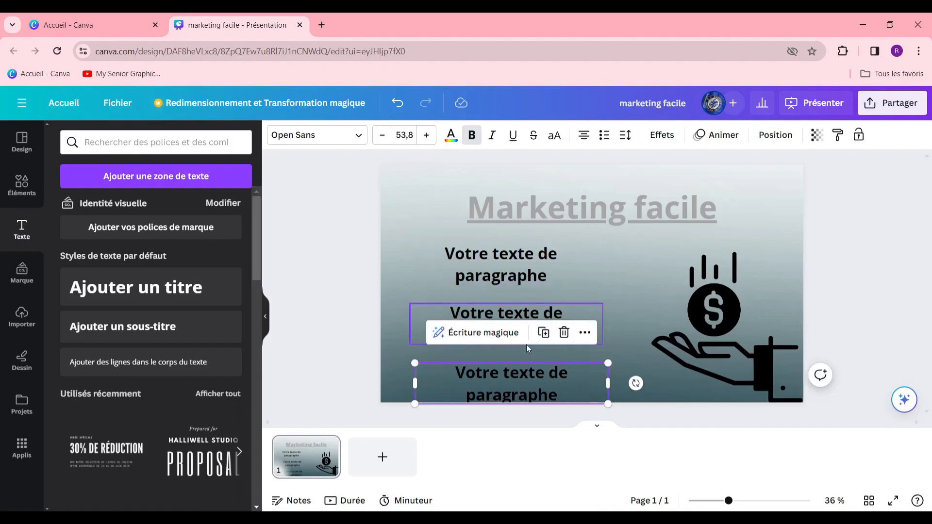
Step: Stack the three text boxes evenly below the title and fill them with "MONETISATION", "GESTION" and "COMMERCE"
drag(500, 274, 500, 263)
click(504, 303)
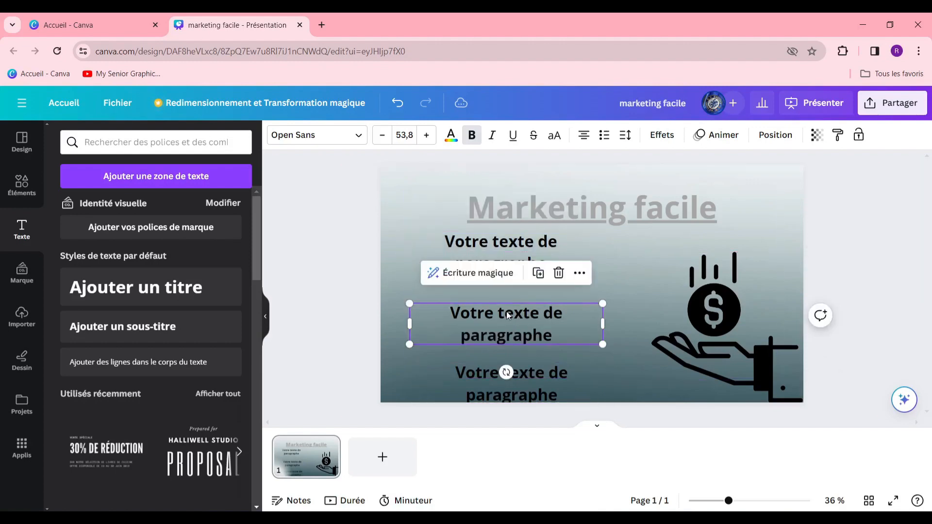
drag(504, 301, 501, 291)
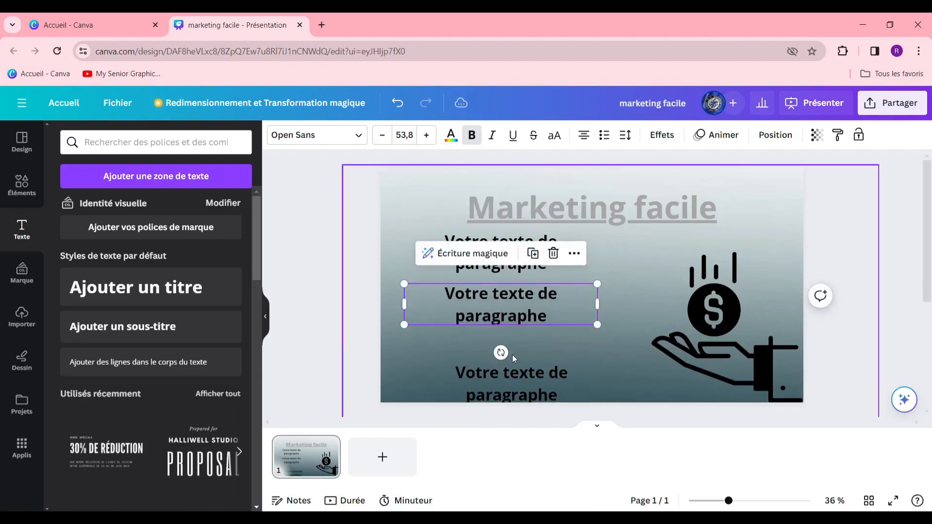
drag(510, 374, 500, 349)
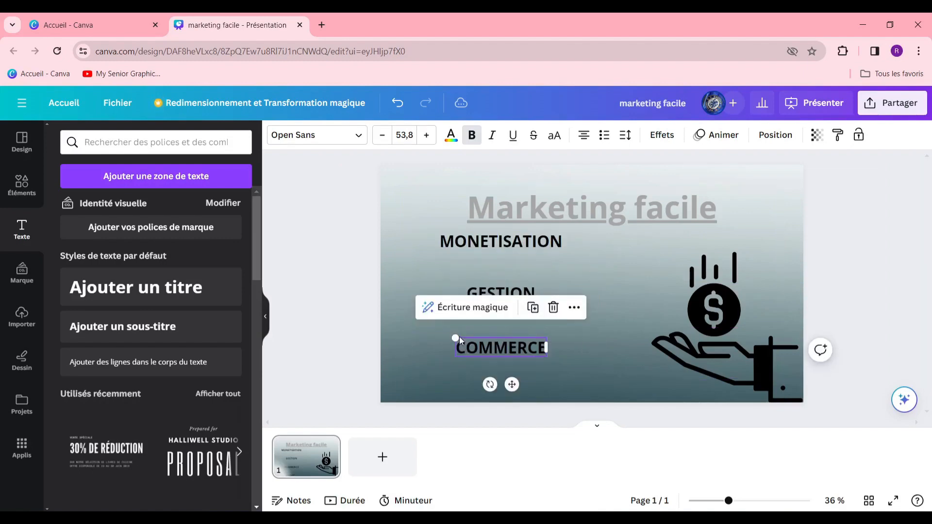
Step: Enlarge "COMMERCE" to size 73.6, "GESTION" to 83.3 and "MONETISATION" slightly, lining up their left edges in one column
drag(454, 334, 421, 326)
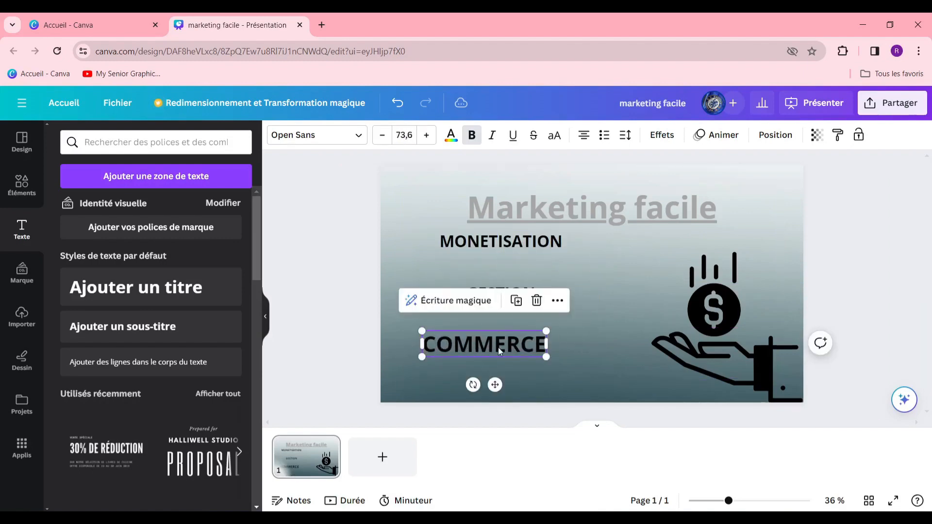
drag(496, 345, 514, 345)
click(505, 289)
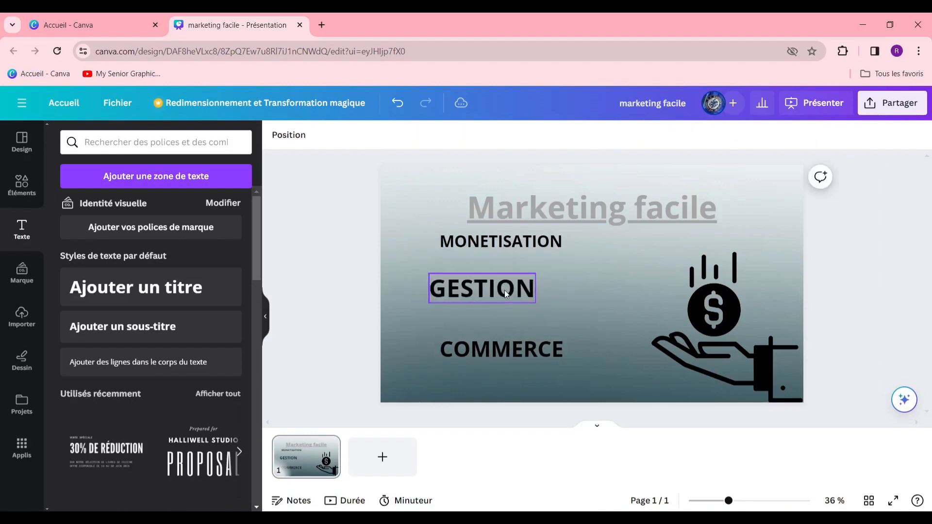
mouse_move(505, 292)
mouse_down()
mouse_move(531, 299)
mouse_move(515, 299)
mouse_up()
click(510, 261)
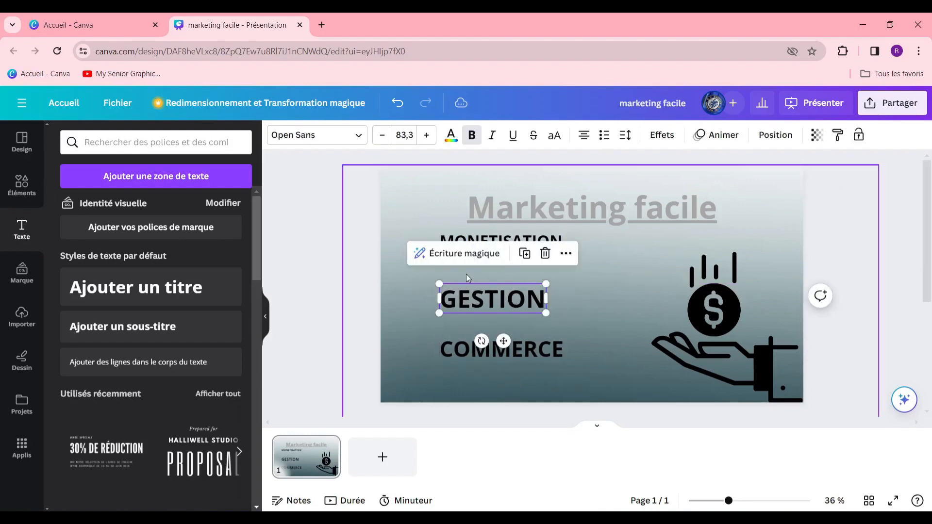
drag(477, 241, 476, 262)
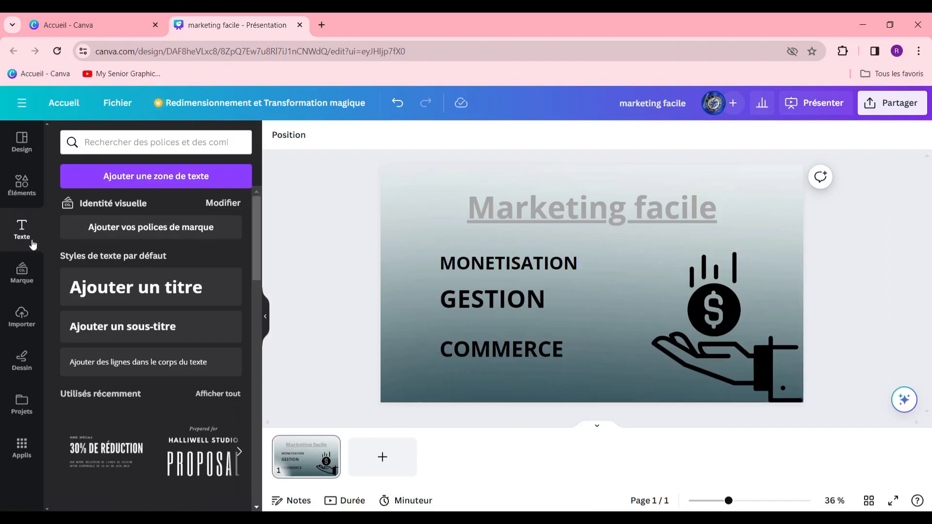
Step: Insert the FINANCE photo of coin stacks and a calculator, shrunk and placed between "GESTION" and the hand illustration
click(23, 187)
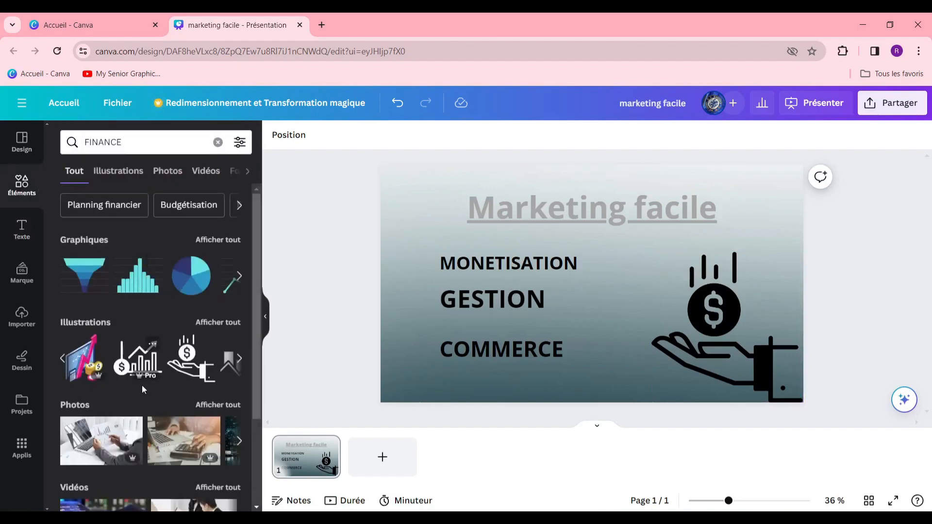
scroll(142, 384, down, 1)
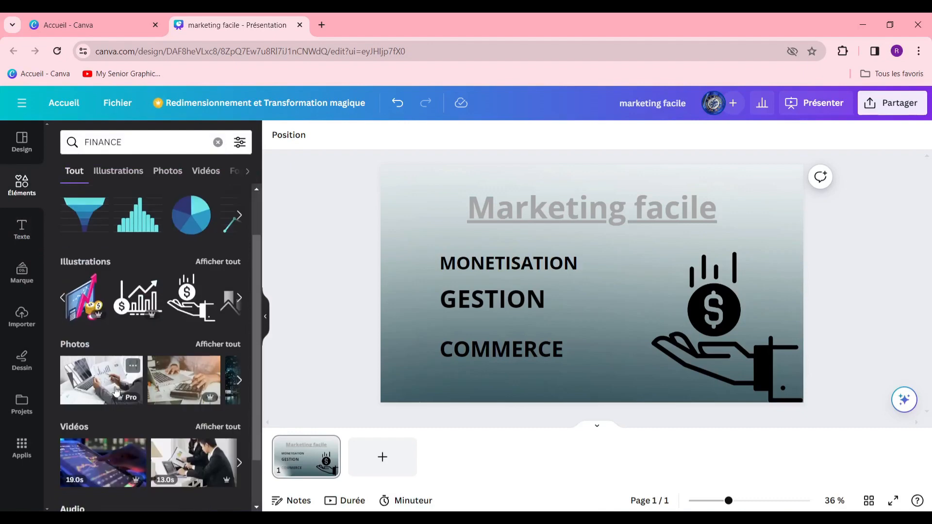
click(238, 382)
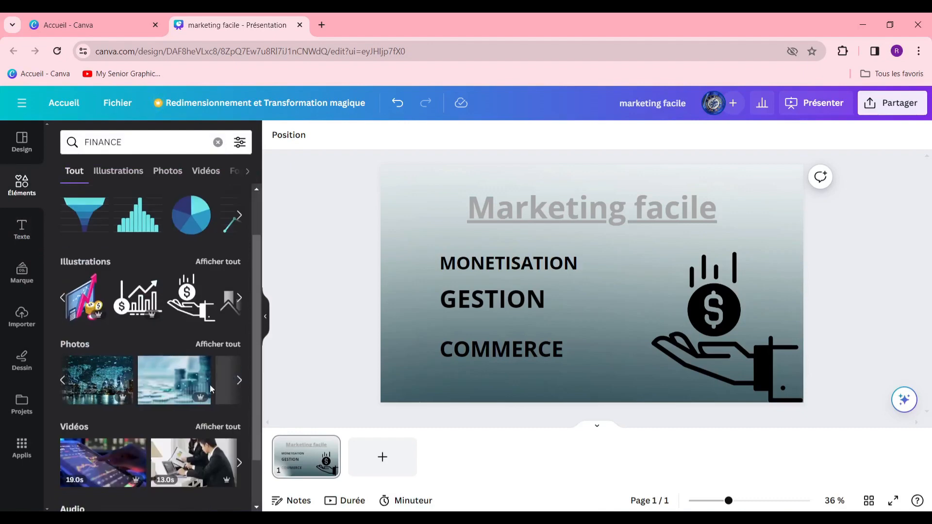
click(239, 380)
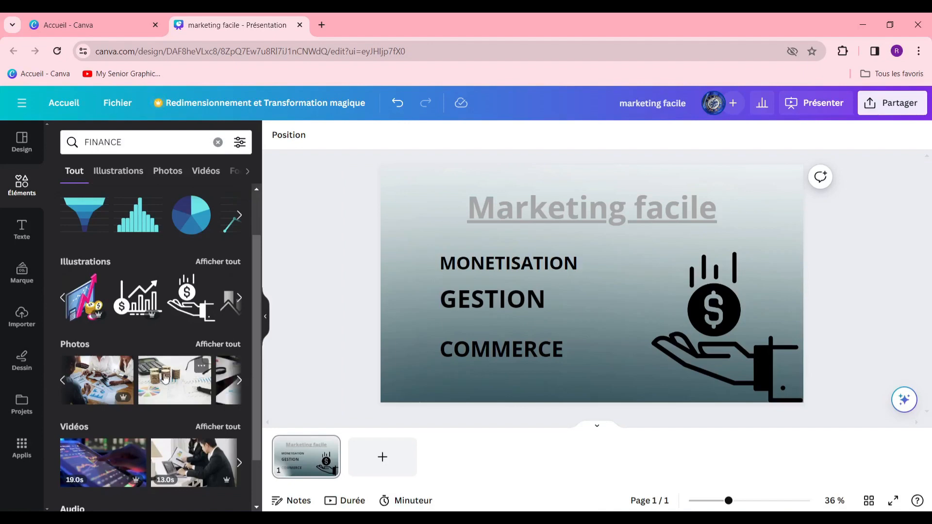
click(197, 377)
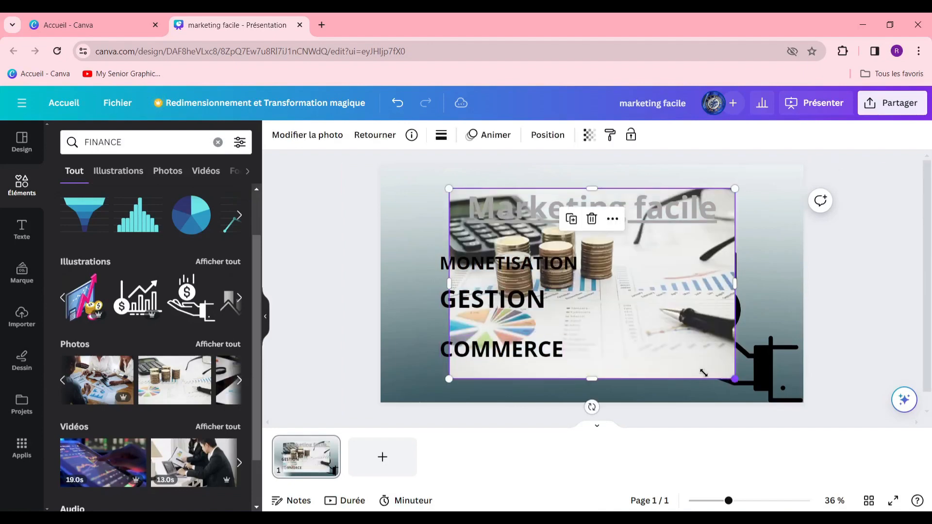
drag(734, 379, 516, 232)
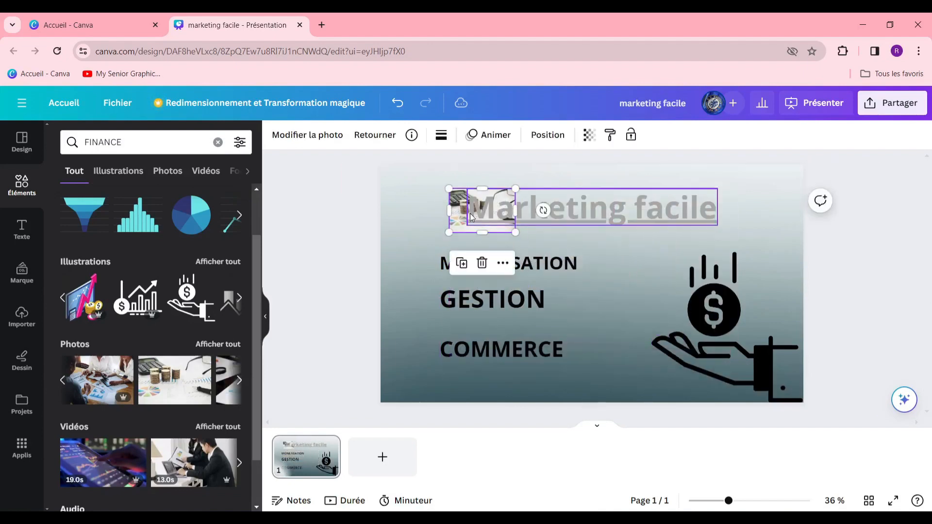
drag(451, 226, 575, 321)
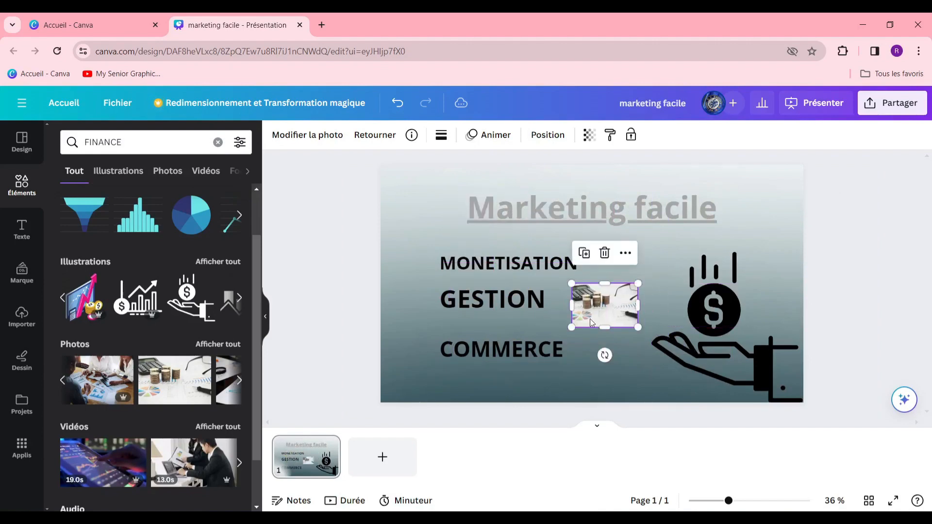
Step: Enlarge the coin stacks photo slightly and place it beside "GESTION", just before the hand illustration
drag(636, 328, 654, 341)
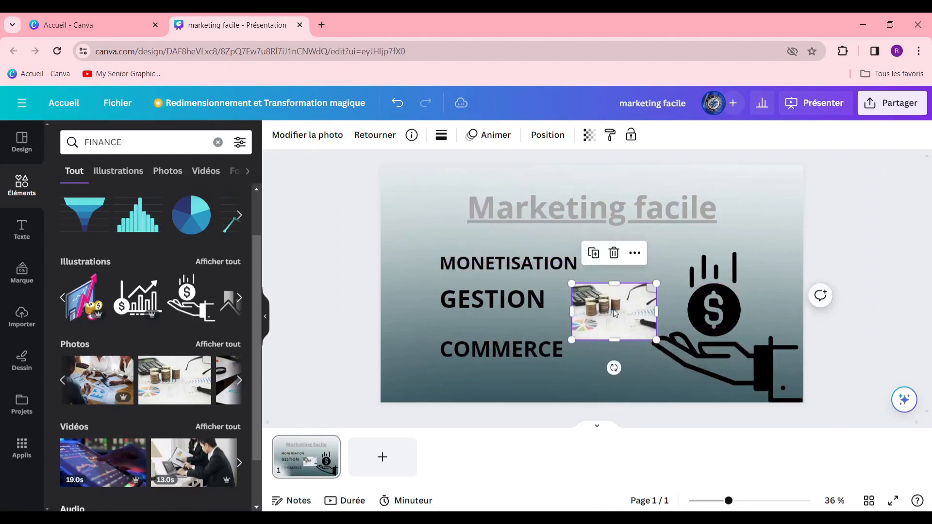
drag(618, 316, 619, 302)
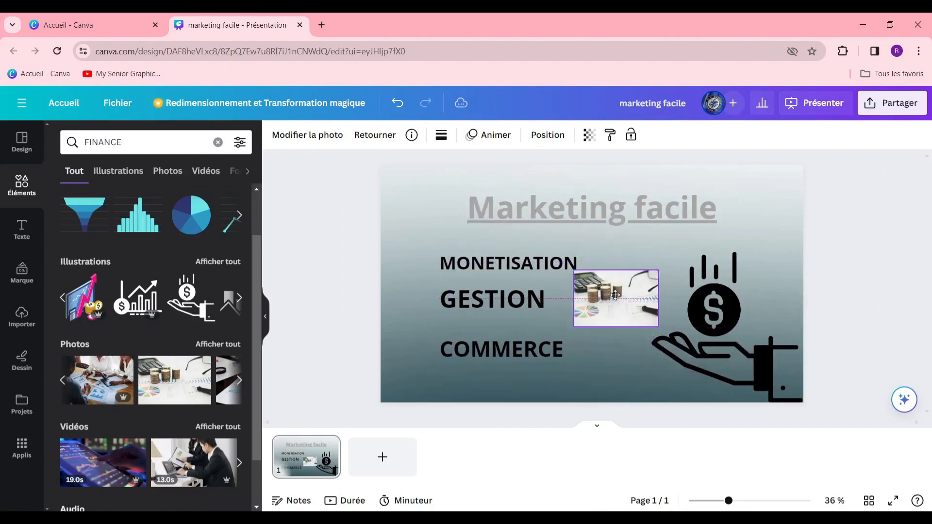
click(530, 326)
click(651, 303)
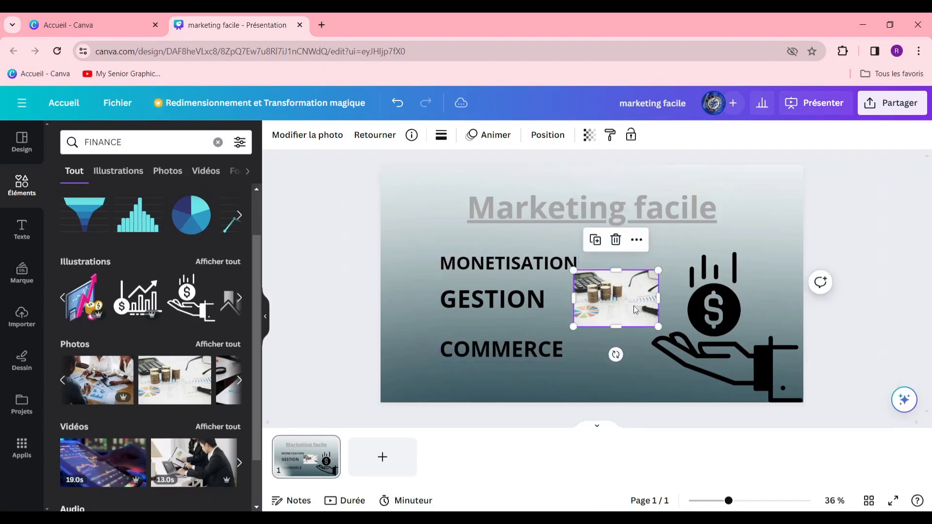
drag(651, 304, 645, 312)
click(359, 290)
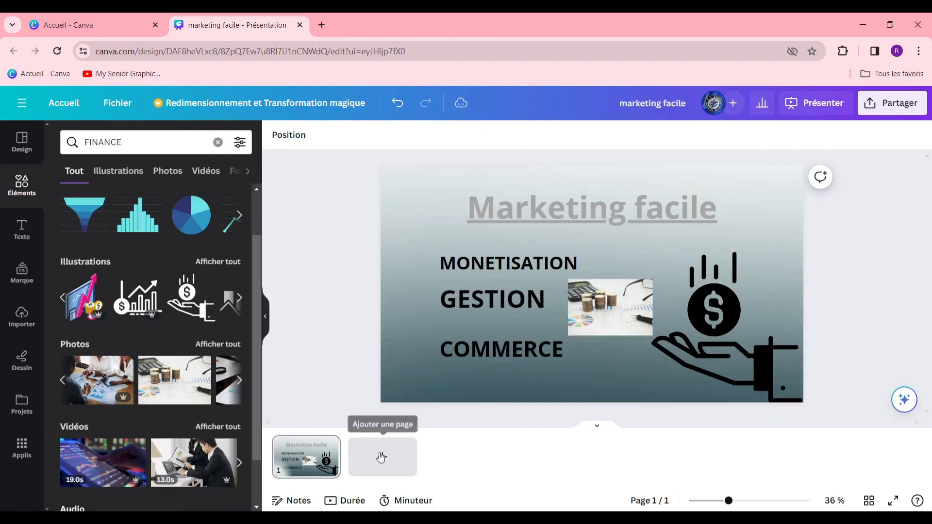
Step: Add a blank second page to the presentation and browse the presentation templates for it
click(407, 461)
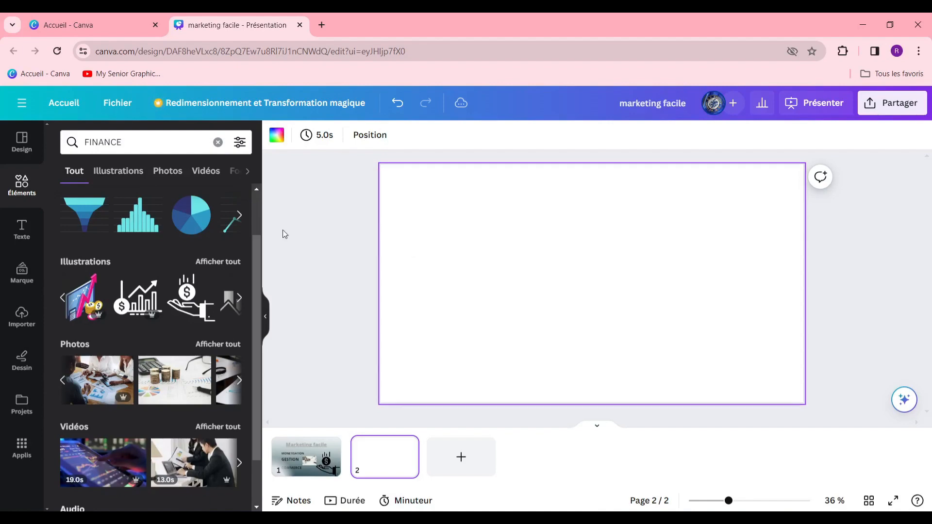
click(24, 145)
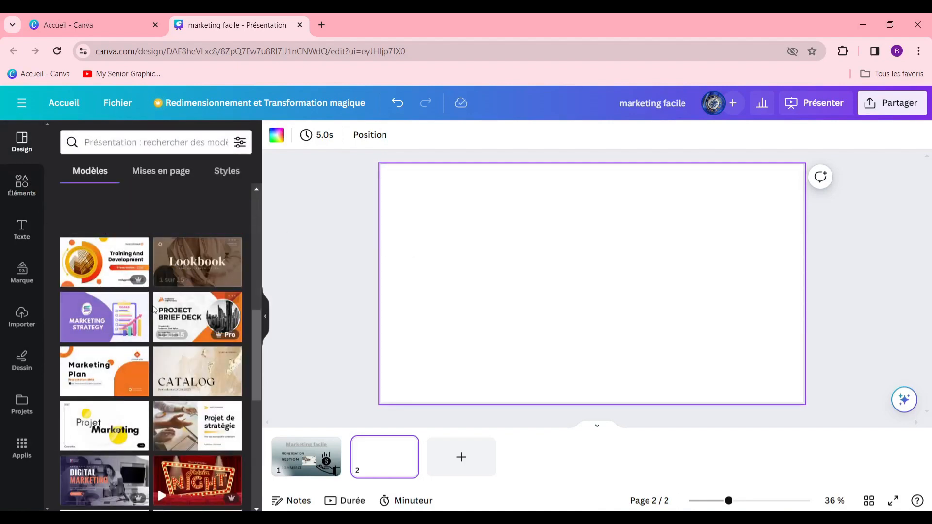
scroll(188, 275, down, 5)
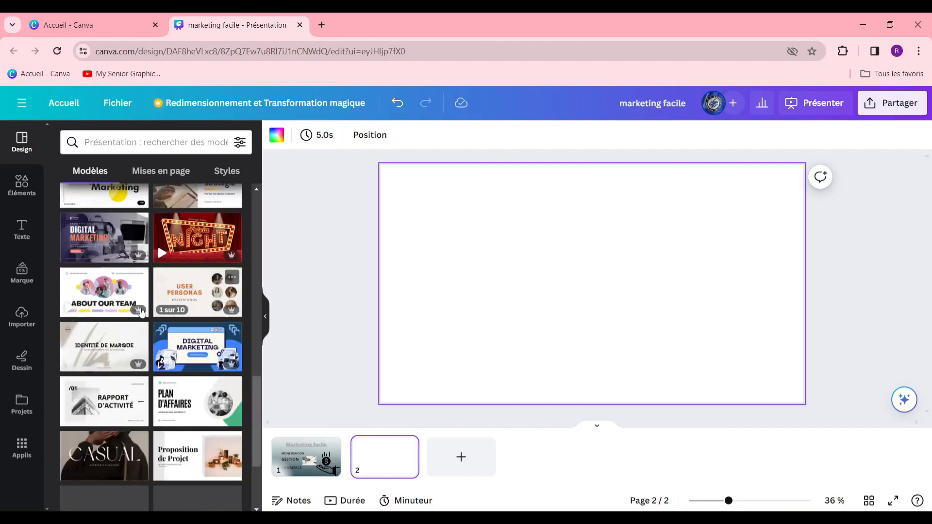
scroll(199, 297, down, 3)
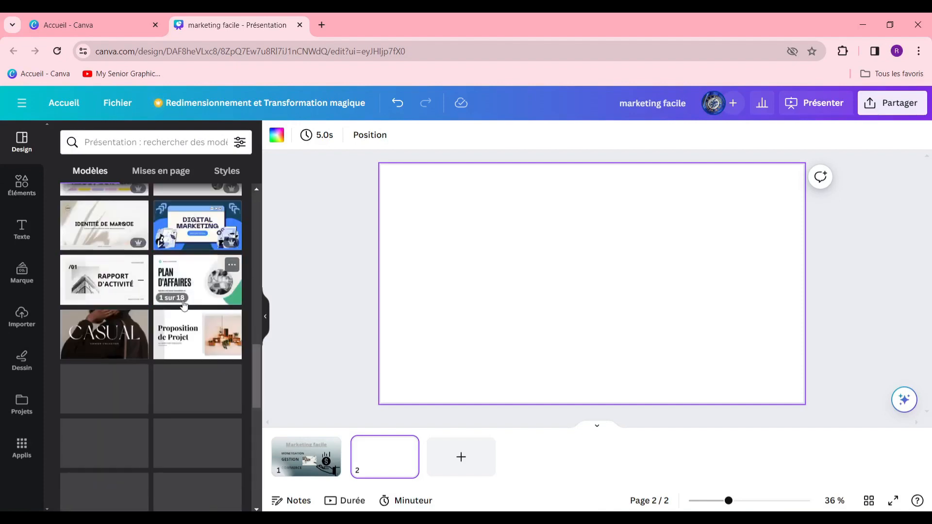
scroll(202, 346, down, 3)
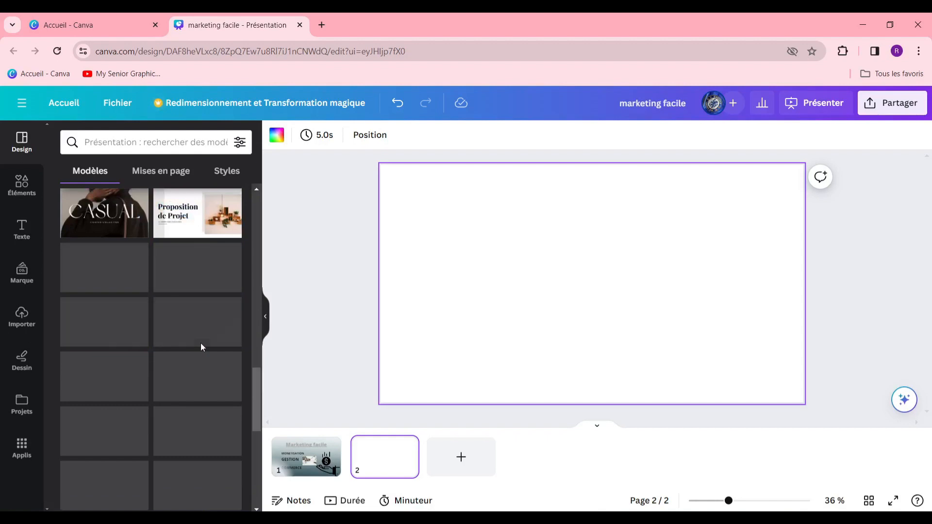
scroll(200, 342, up, 3)
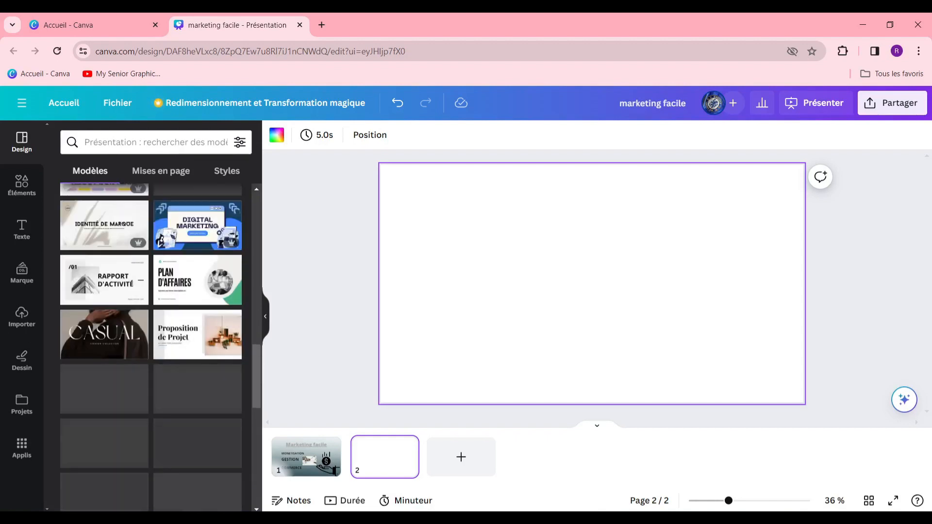
click(85, 142)
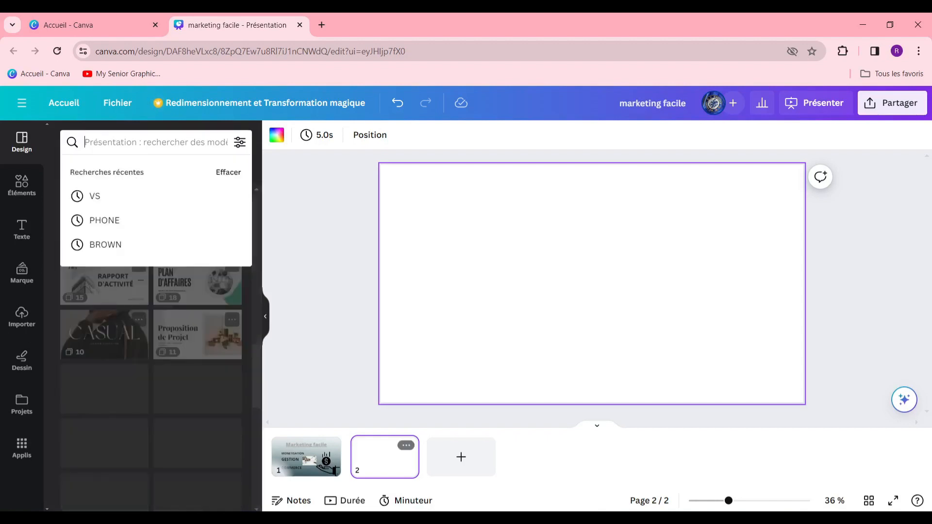
click(295, 282)
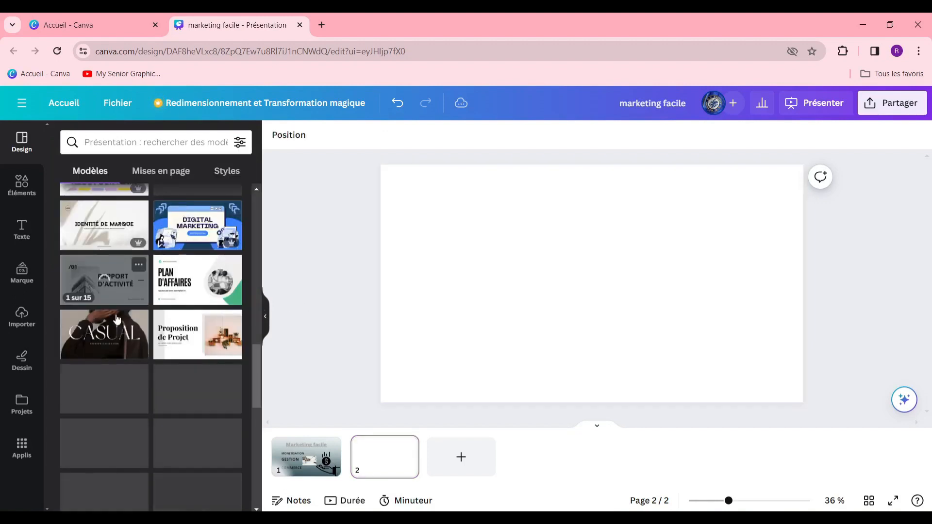
Step: Apply the cover page of the green, black and white "PLAN D'AFFAIRES" template to the blank page
scroll(171, 324, up, 3)
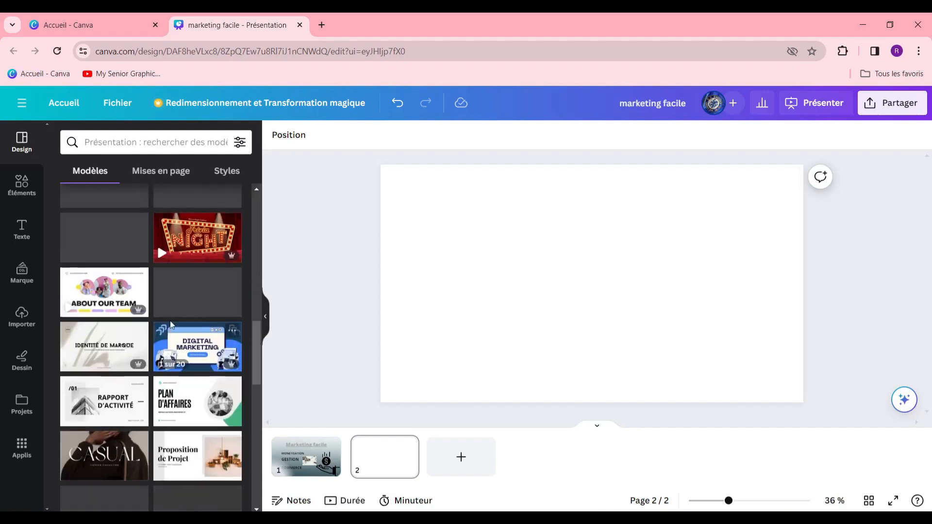
scroll(175, 339, down, 2)
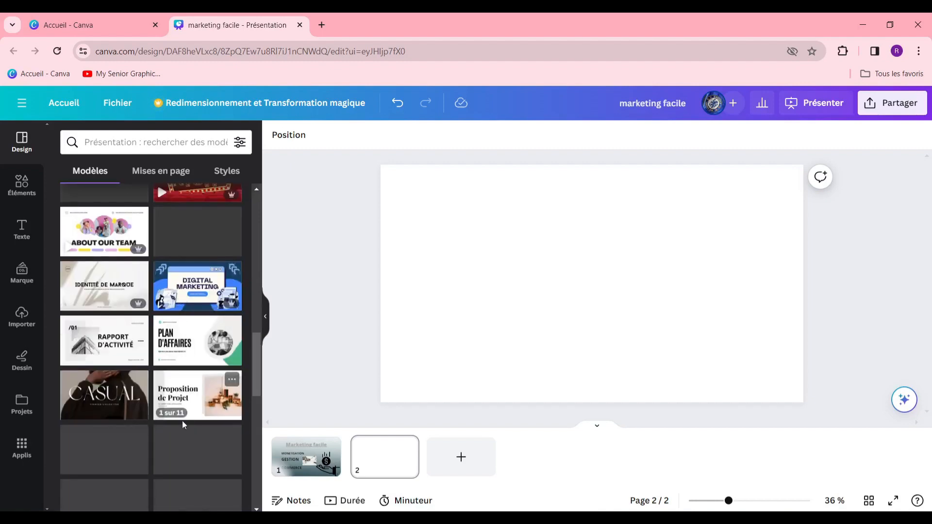
scroll(204, 280, down, 2)
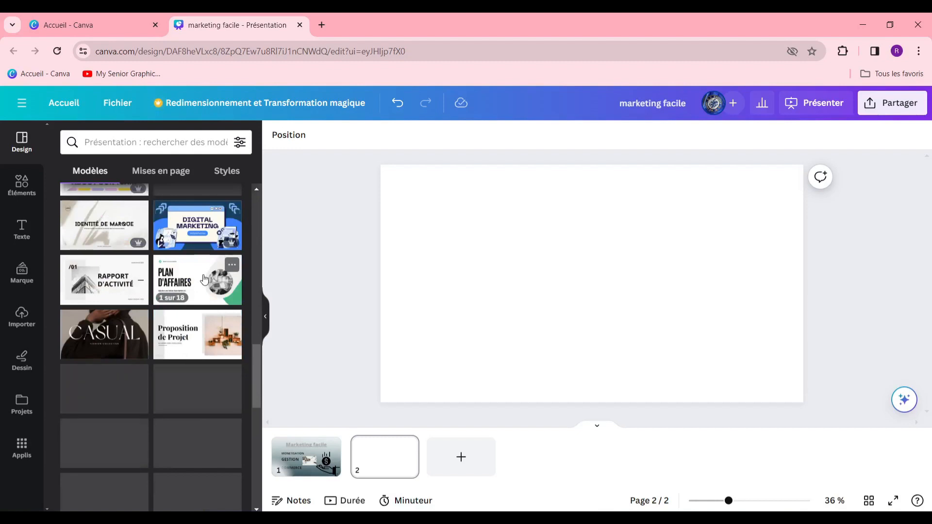
click(204, 280)
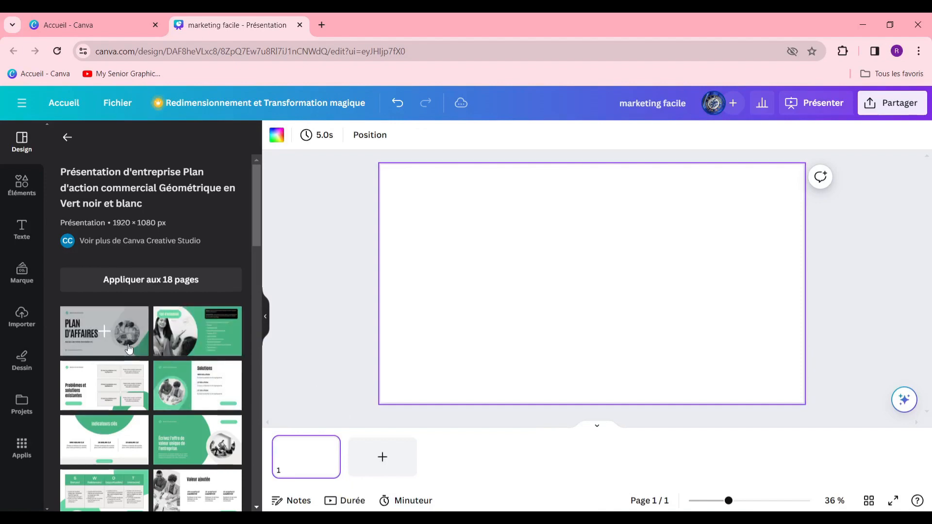
click(105, 331)
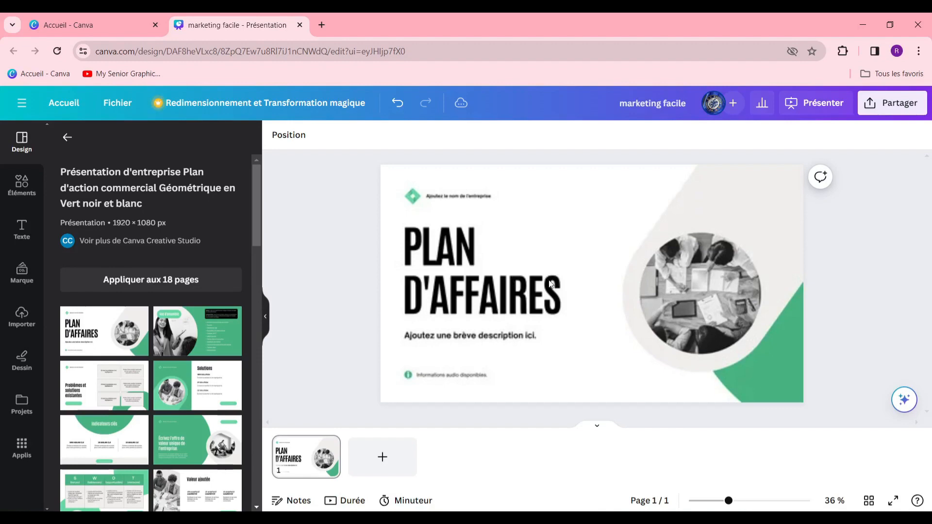
click(104, 335)
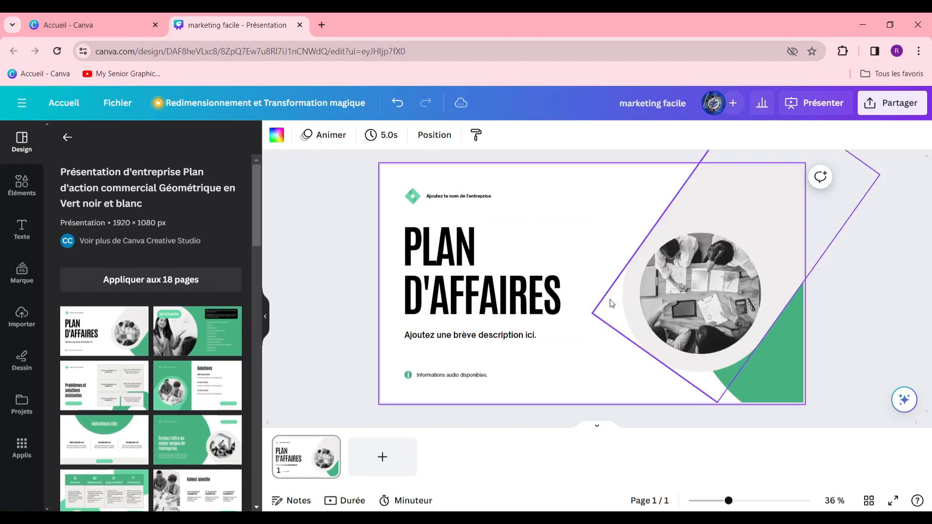
Step: Replace the company name placeholder above the "PLAN D'AFFAIRES" title with "FUCEBOKK"
click(574, 241)
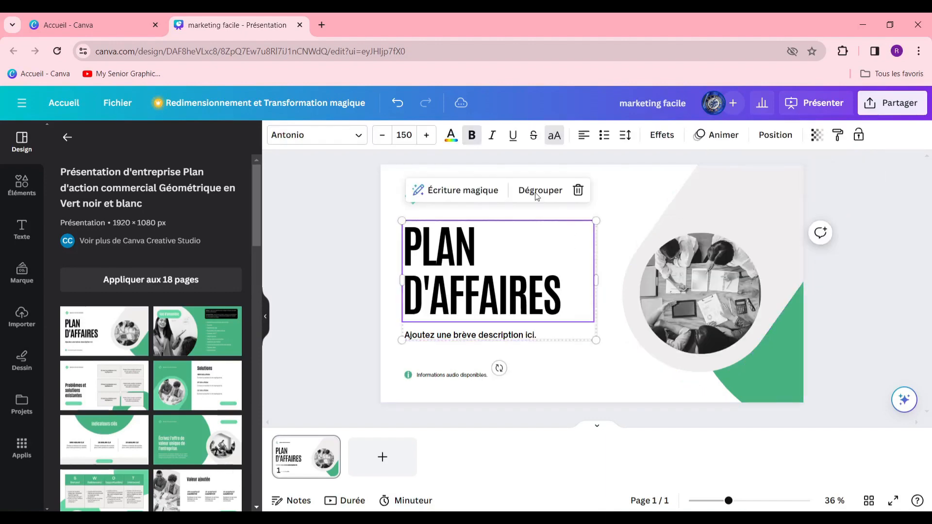
click(626, 196)
click(489, 197)
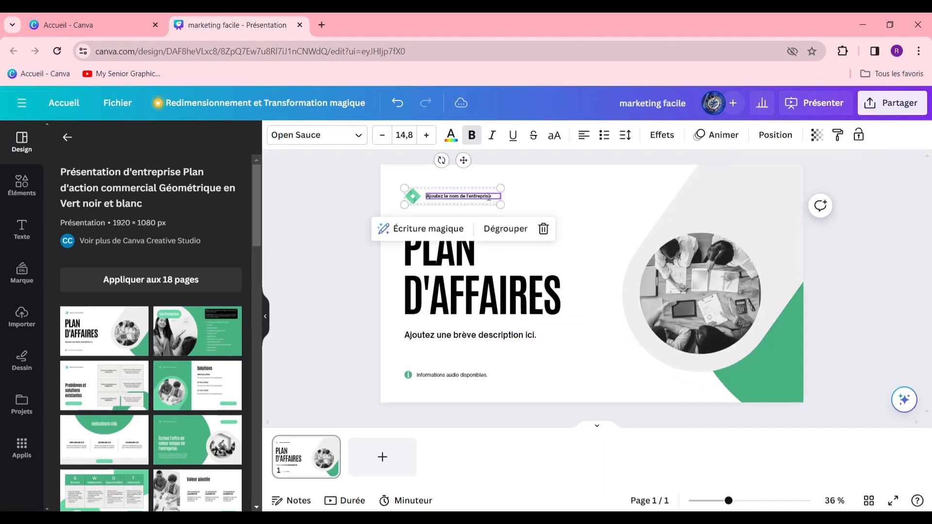
click(489, 196)
click(489, 197)
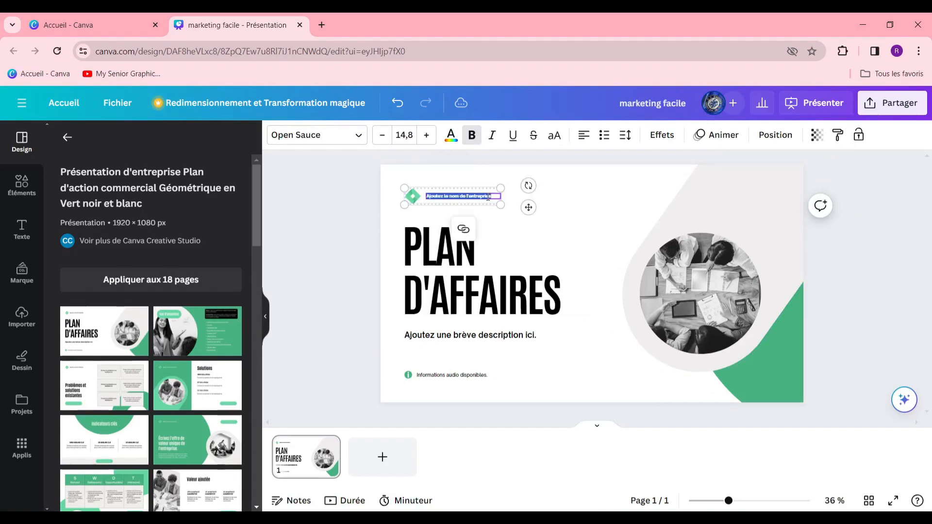
text(FUCE)
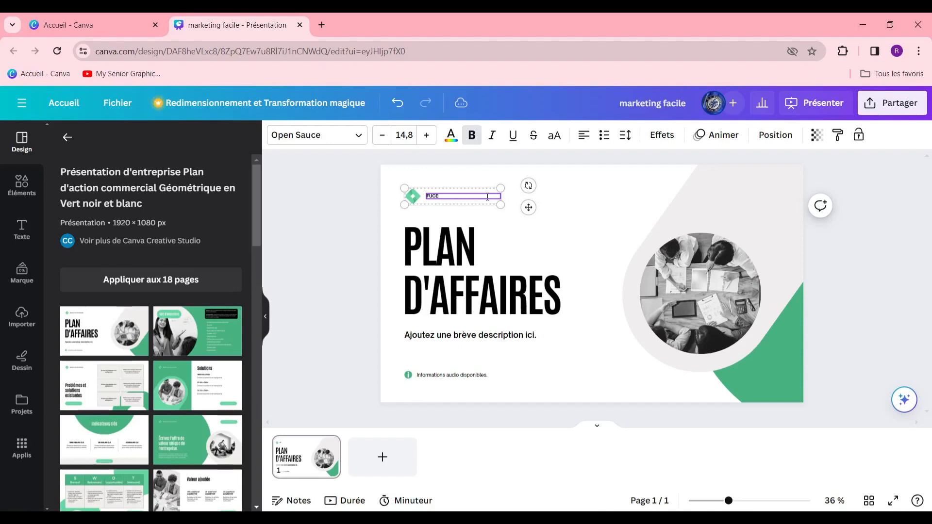
text(BOKK)
click(439, 248)
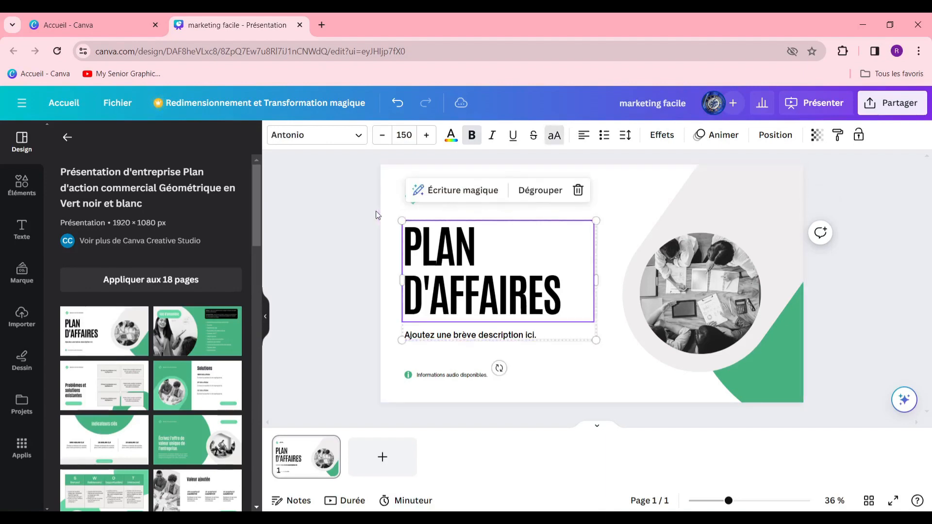
Step: Ungroup the green diamond logo from the company name and delete the logo
click(388, 209)
click(412, 199)
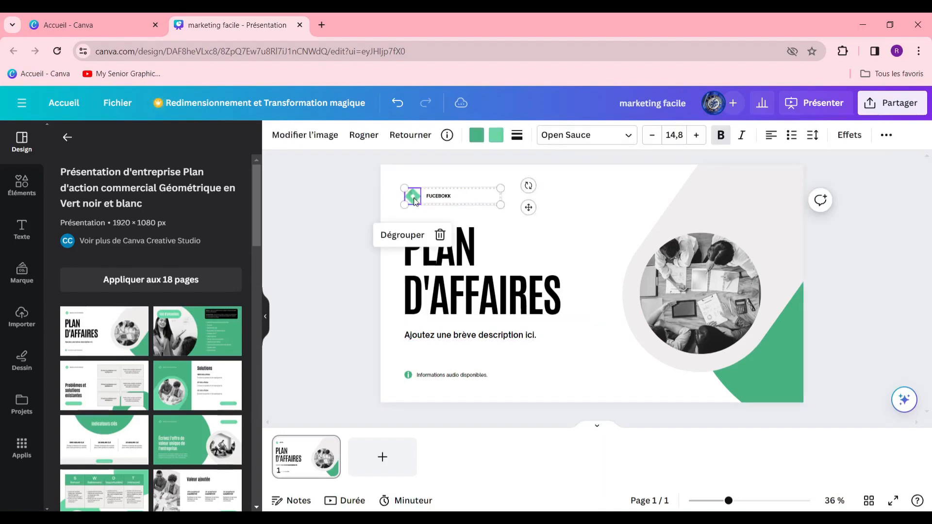
click(403, 235)
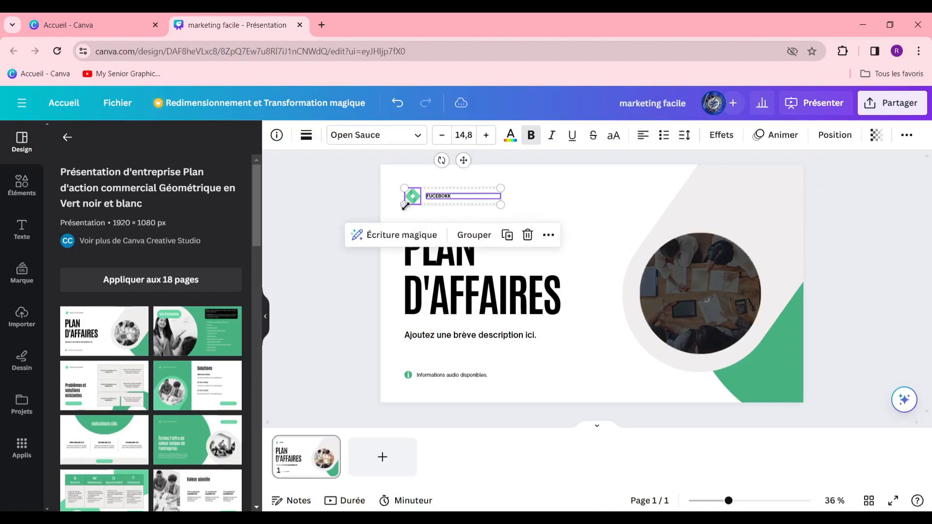
click(406, 204)
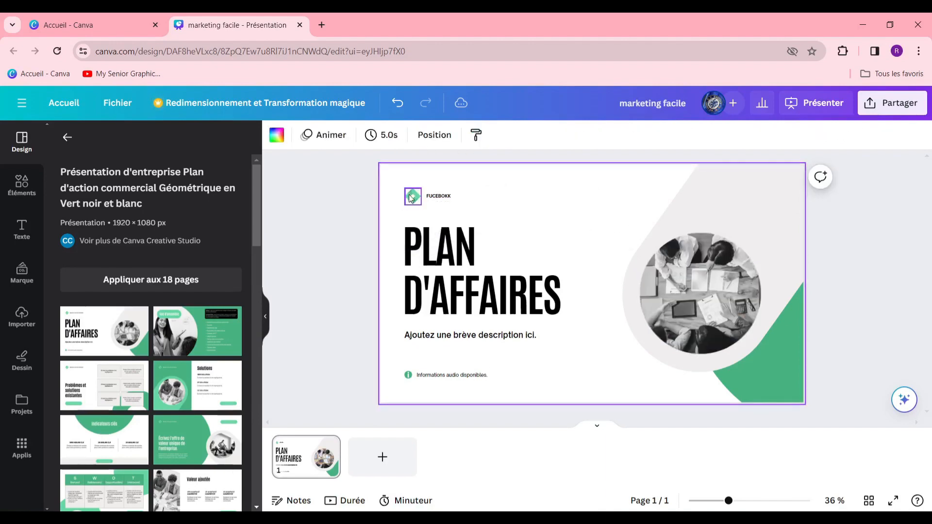
click(412, 197)
click(413, 235)
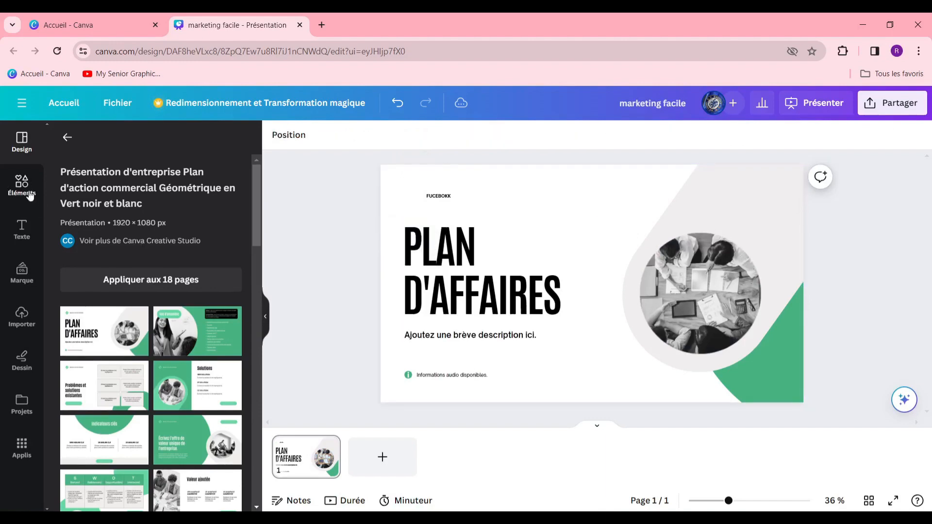
Step: Search the elements for "LOGO" and insert the golden lotus illustration, shrunk and placed to the left of the company name
click(22, 320)
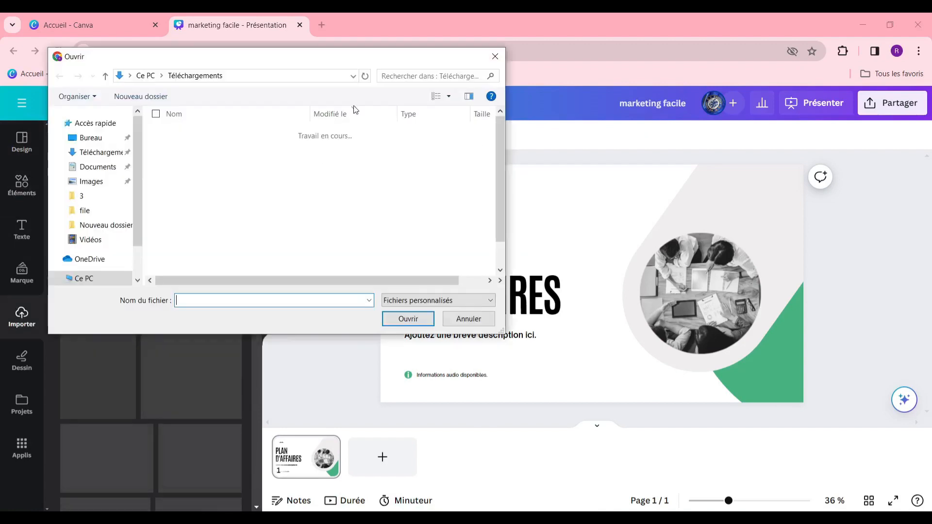
click(500, 59)
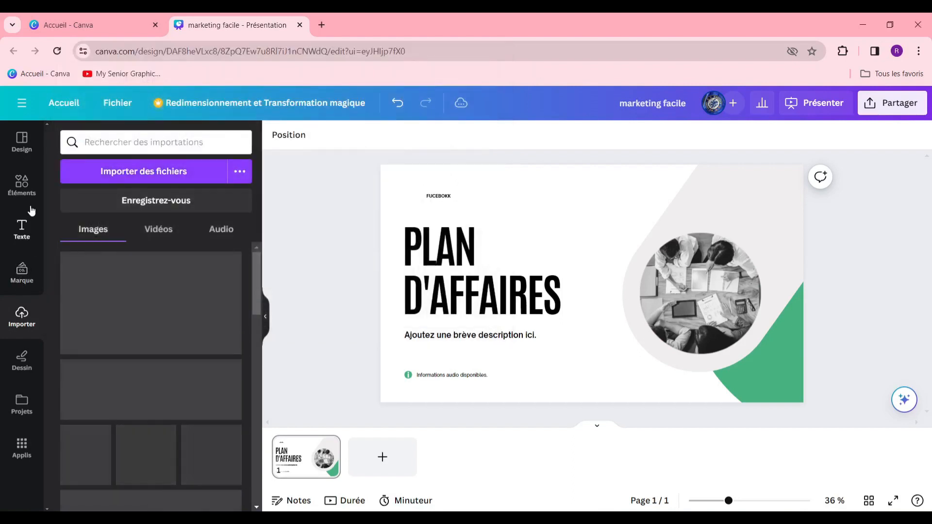
click(22, 184)
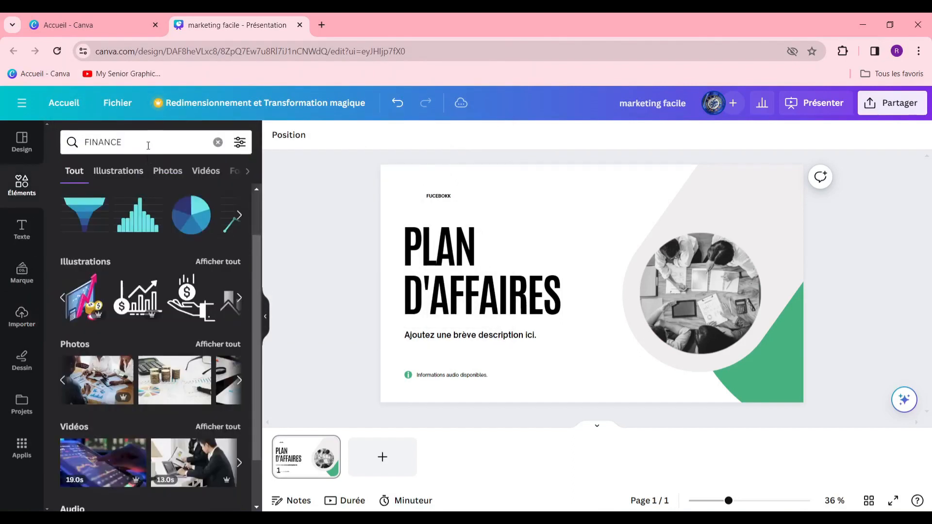
click(226, 142)
text(LOGO)
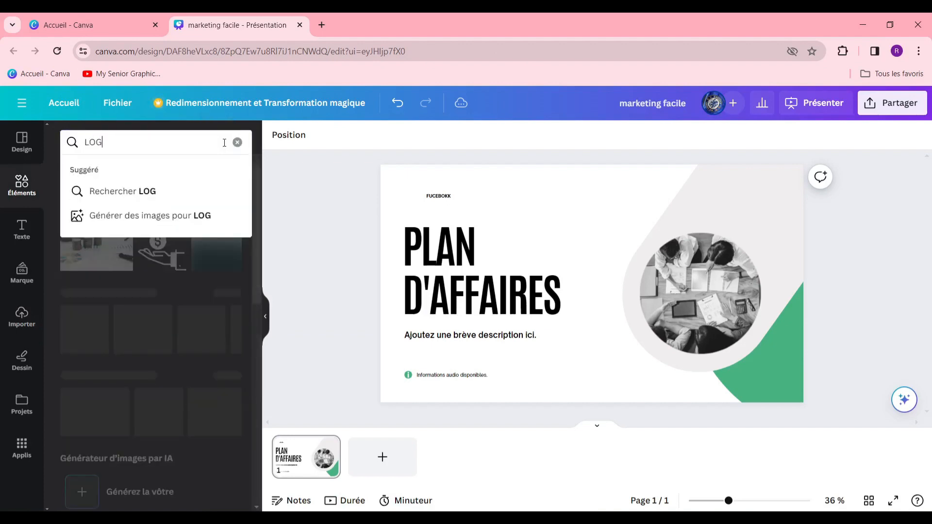
key(Return)
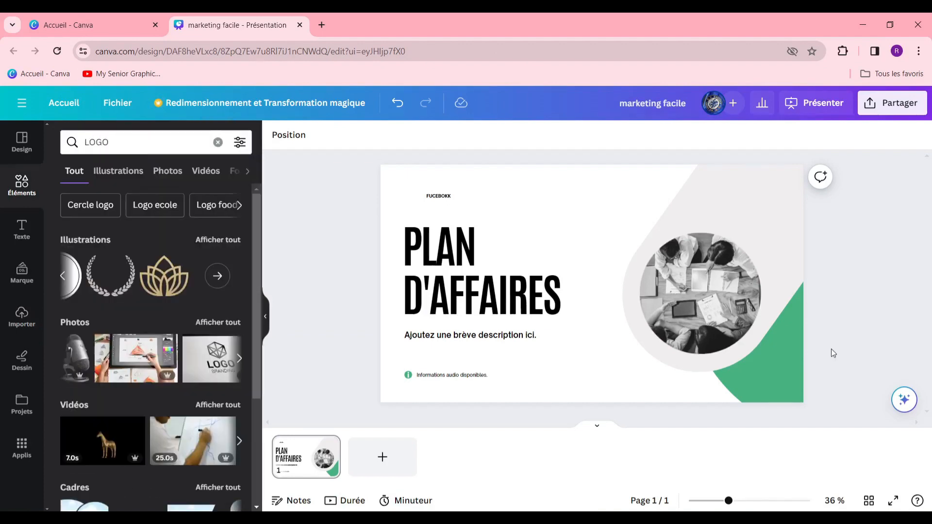
click(176, 283)
drag(626, 298, 492, 228)
drag(516, 260, 475, 190)
drag(479, 187, 472, 196)
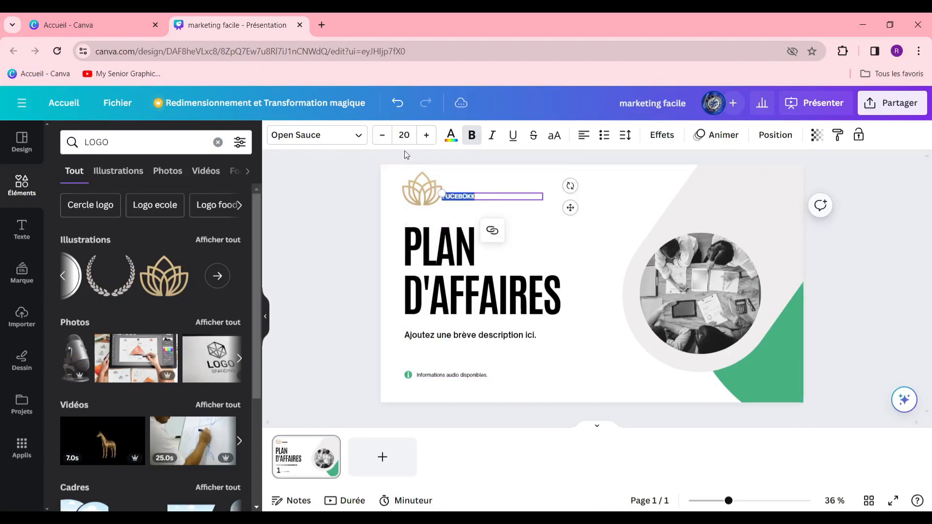
Step: Increase the font size of the company name "FUCEBOKK" to 31
click(426, 135)
click(426, 135)
click(426, 135)
click(426, 135)
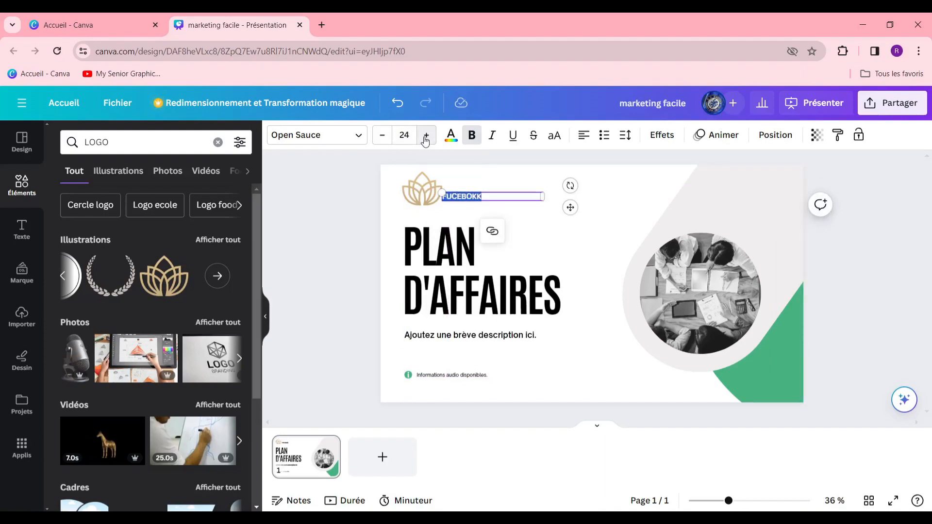
click(426, 135)
click(426, 135)
click(426, 136)
click(426, 135)
click(426, 135)
click(426, 136)
click(426, 136)
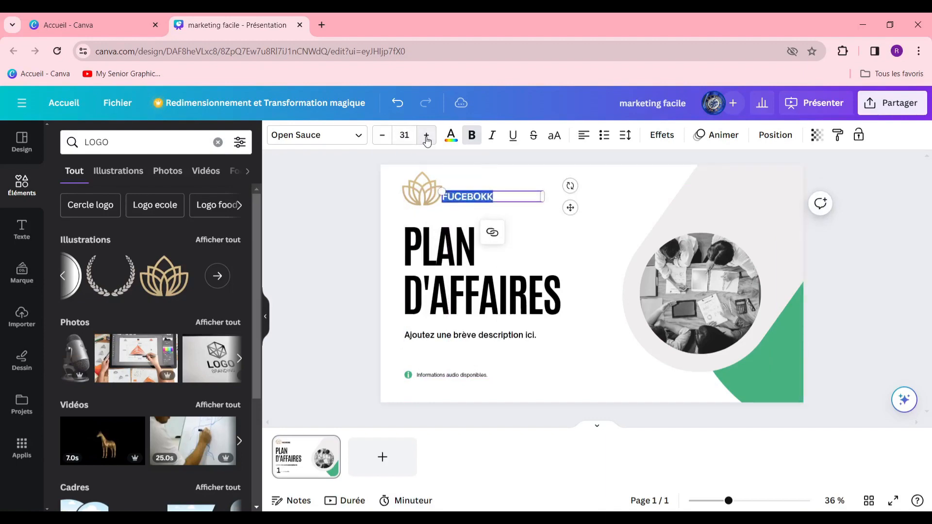
Step: Increase the font size of the company name "FUCEBOKK" to 38 and shift it slightly away from the lotus logo
click(426, 136)
click(426, 135)
click(426, 136)
click(426, 135)
click(426, 136)
click(426, 136)
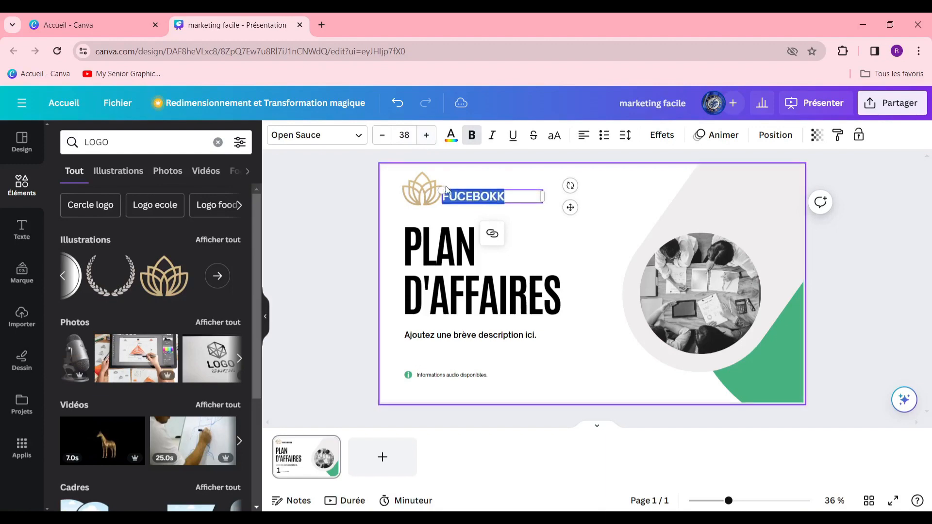
click(376, 188)
drag(492, 194, 495, 195)
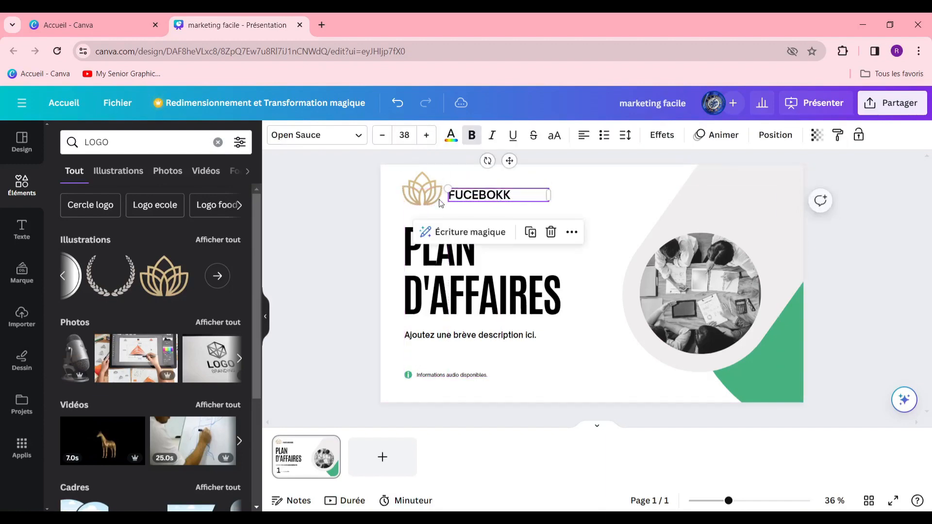
click(402, 188)
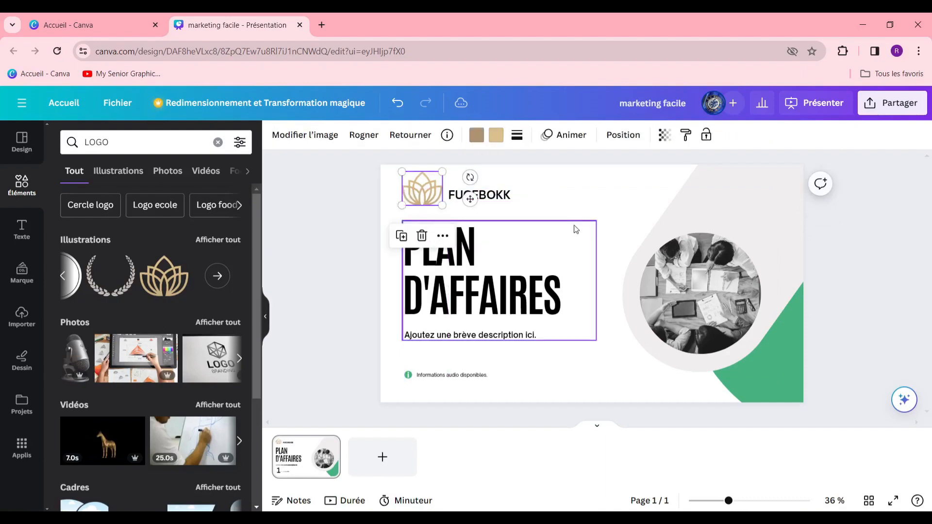
Step: Replace the "PLAN D'AFFAIRES" title with "TOUT POUR LE SUCCESS"
click(556, 230)
double_click(451, 286)
triple_click(442, 272)
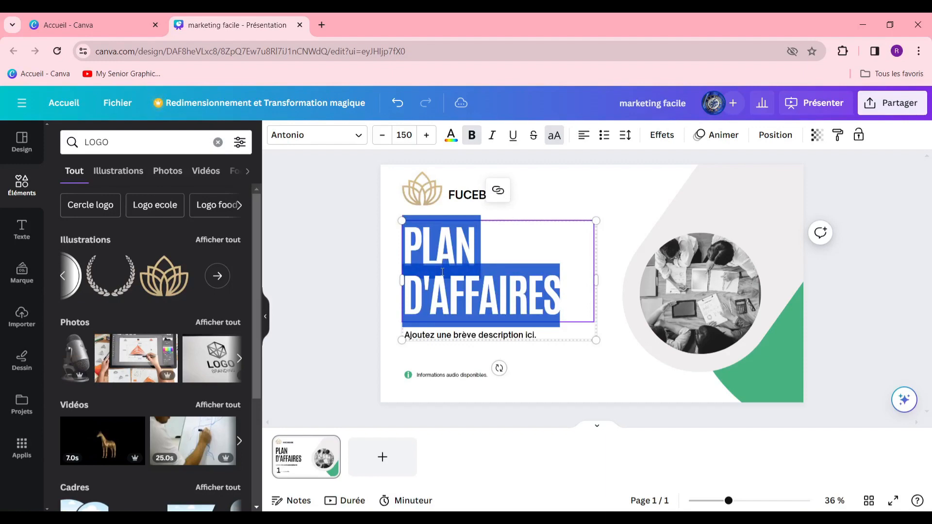
text(OUT)
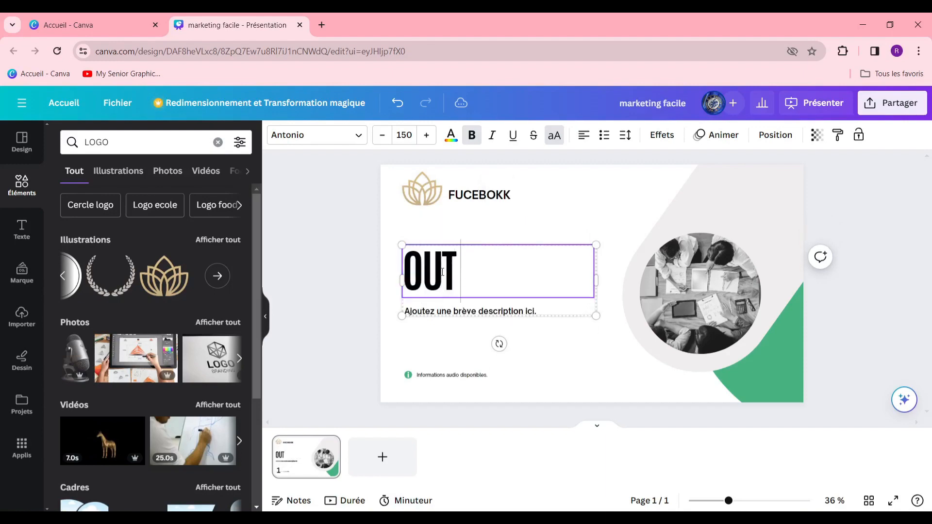
Step: Replace the short description placeholder below the title with a filler line of X characters
click(499, 336)
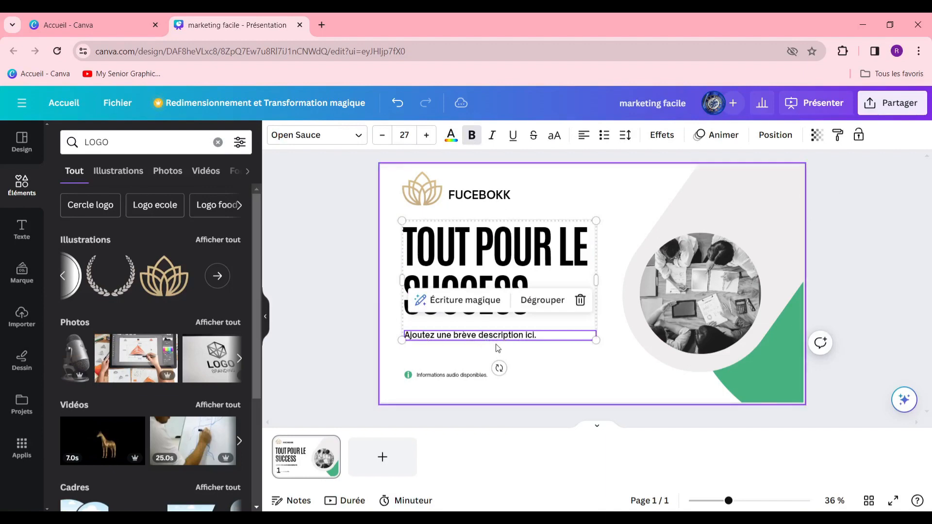
triple_click(516, 337)
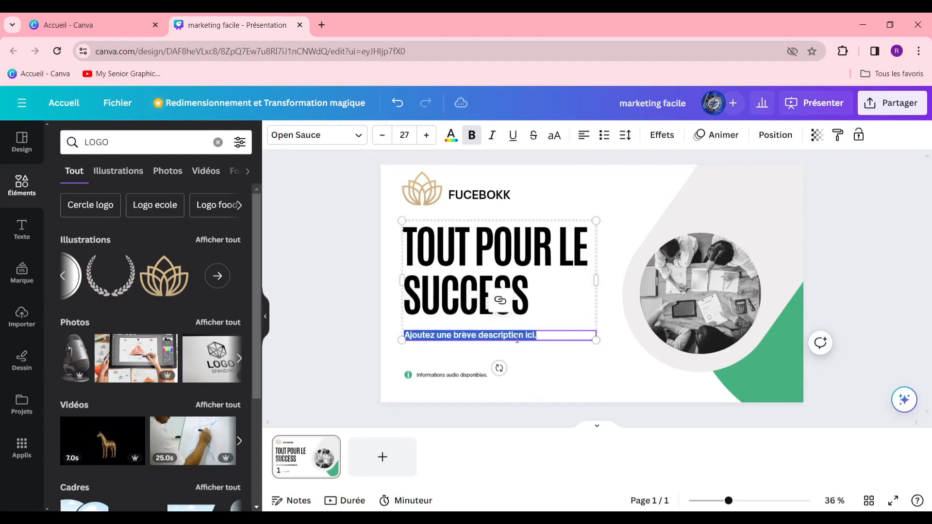
text(XXXXX)
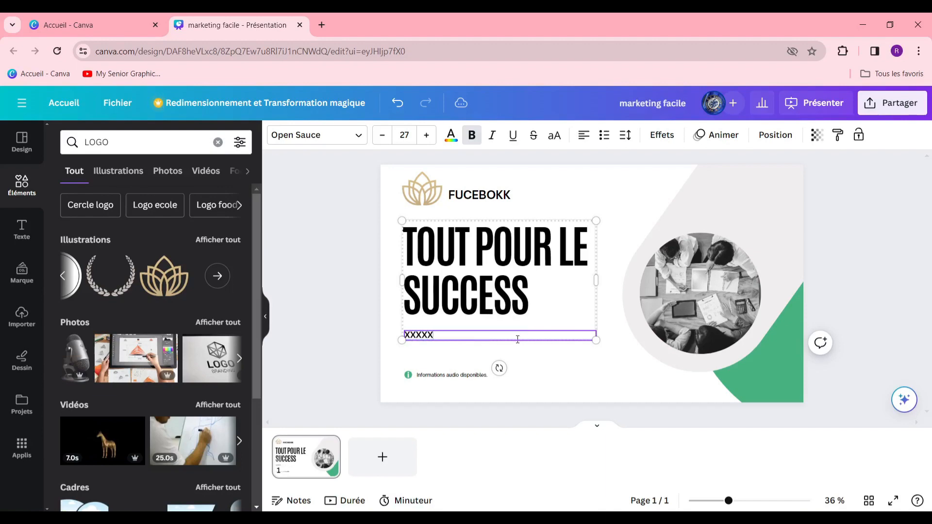
text(XXXXXXXXXXXXX)
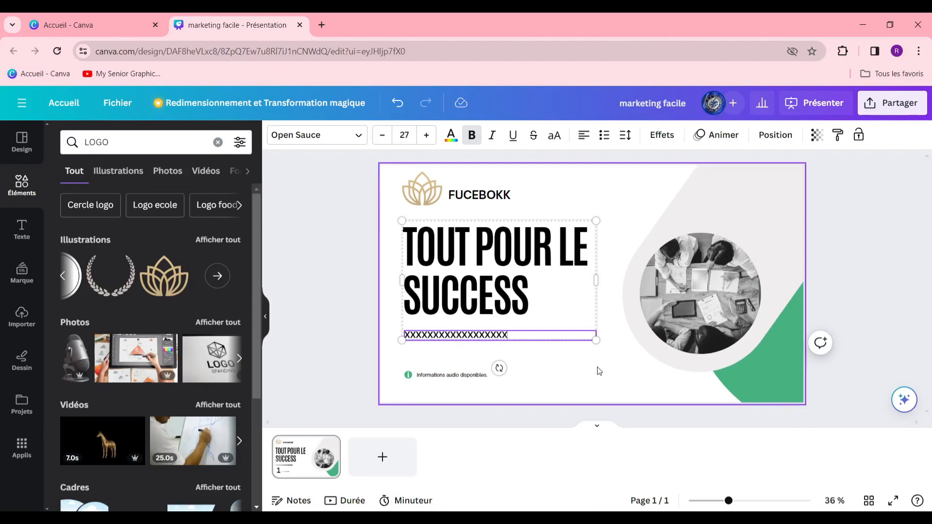
click(589, 374)
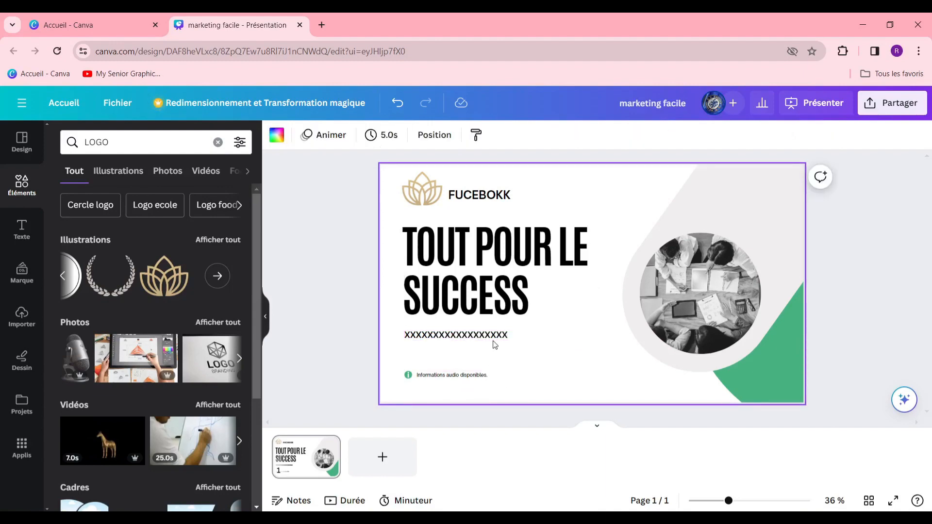
Step: Replace the "Informations audio disponibles." text near the slide's lower edge with "RJ STYLES"
click(460, 380)
triple_click(464, 376)
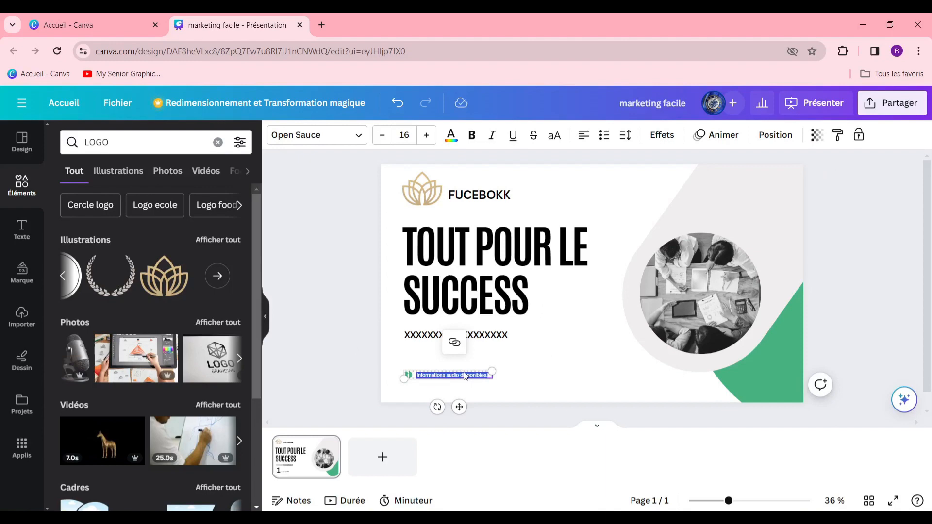
click(568, 353)
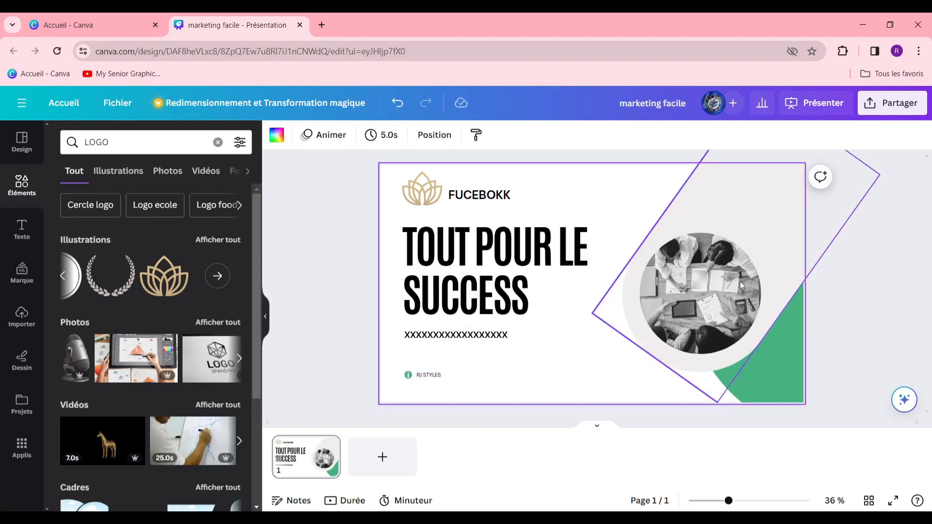
Step: Delete the meeting photo from the circular frame and fill the frame with the "IL COMPANY" logo photo from the "LOGO" results
click(736, 281)
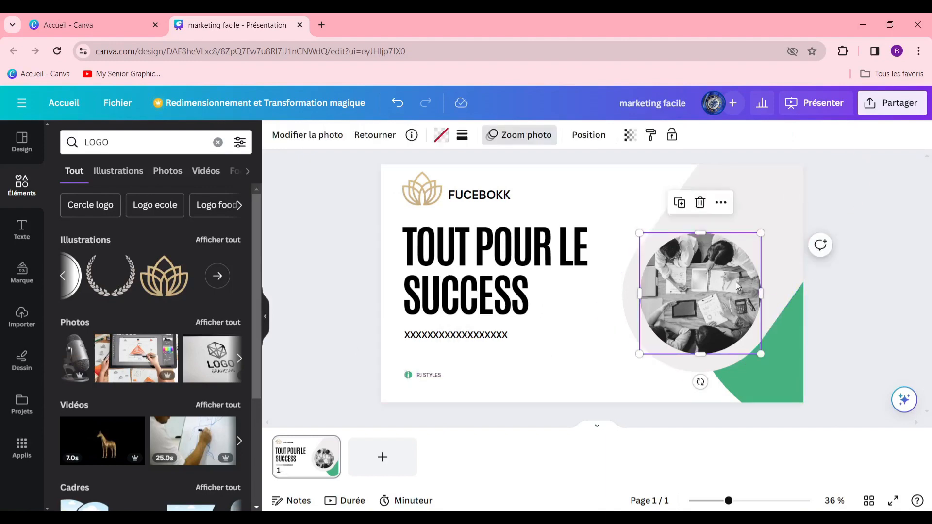
click(701, 203)
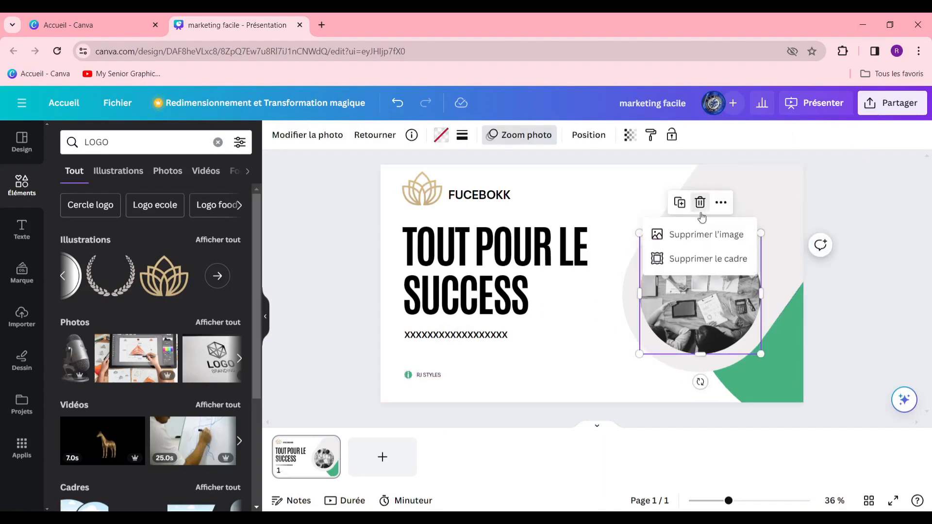
click(709, 243)
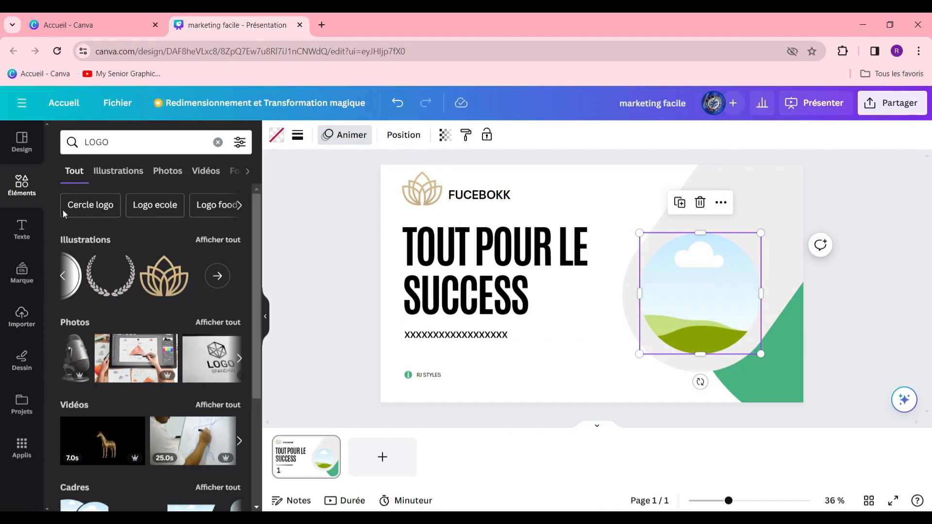
scroll(162, 339, down, 1)
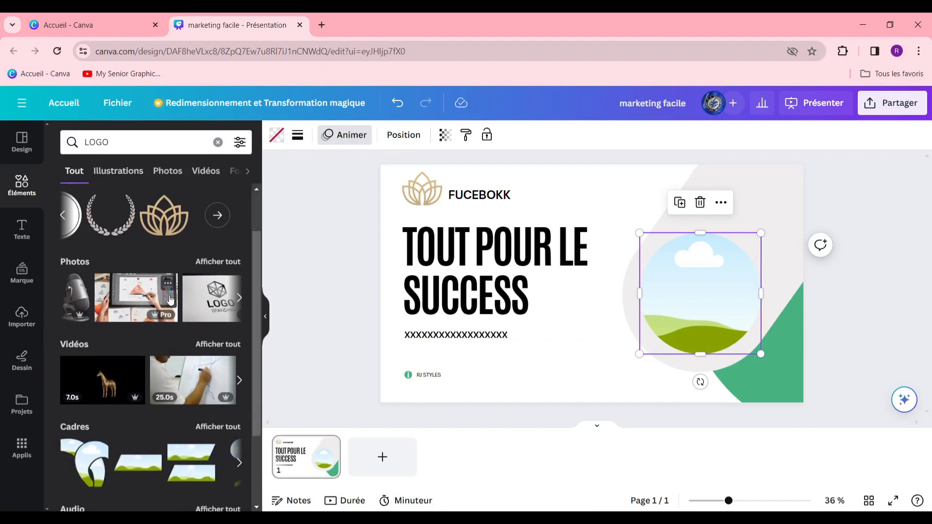
click(239, 297)
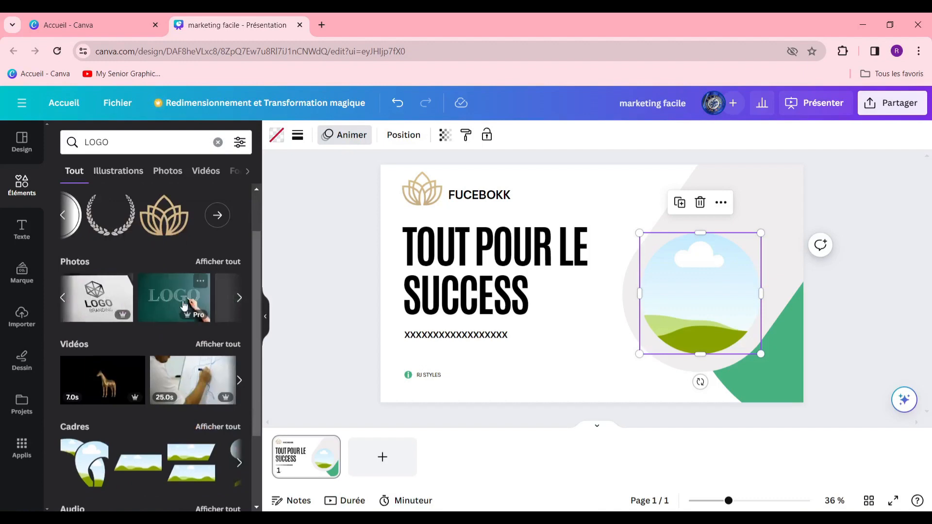
click(238, 297)
drag(187, 298, 665, 250)
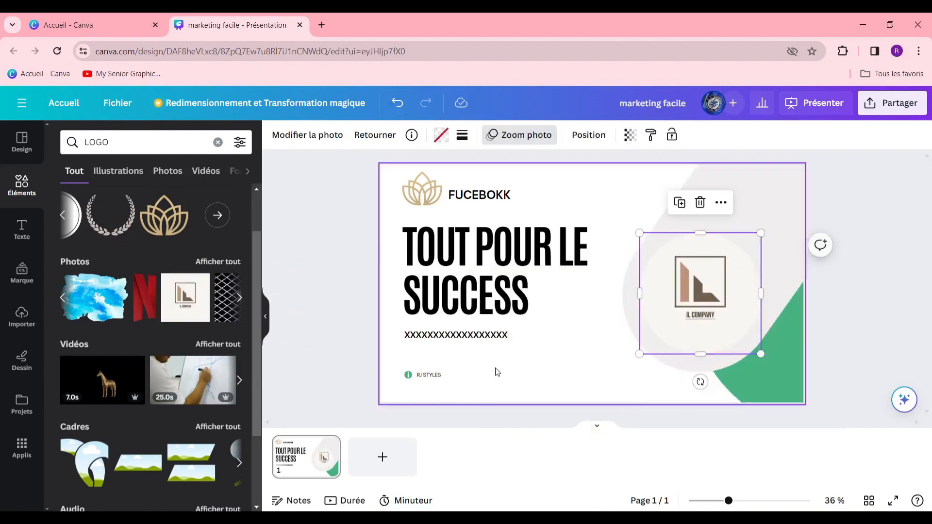
Step: Recolour the green shape in the slide's lower corner with the medium blue from the default solid colours
click(665, 366)
click(775, 354)
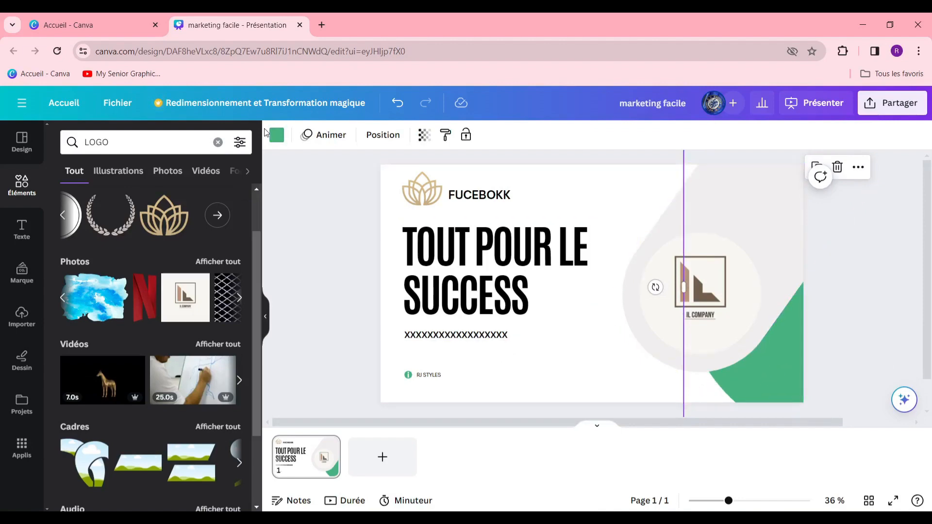
click(277, 134)
scroll(144, 323, down, 5)
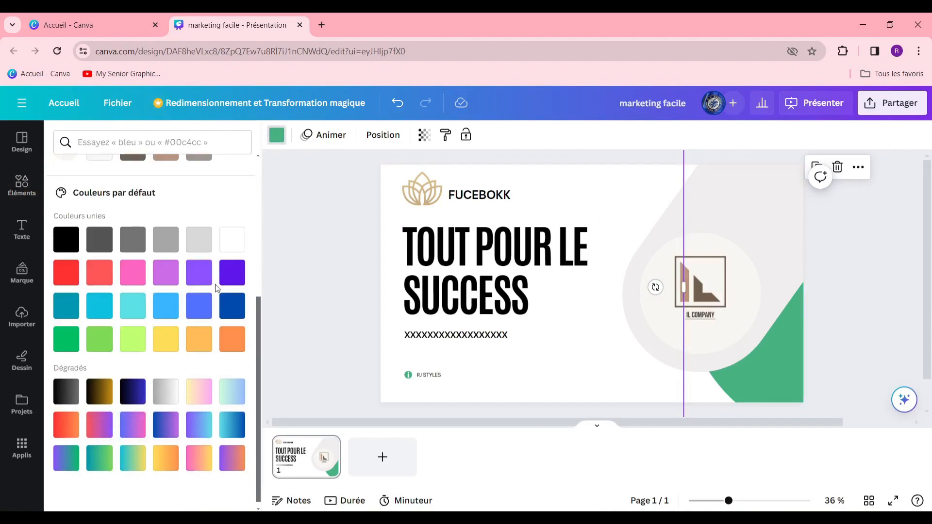
click(199, 305)
click(548, 377)
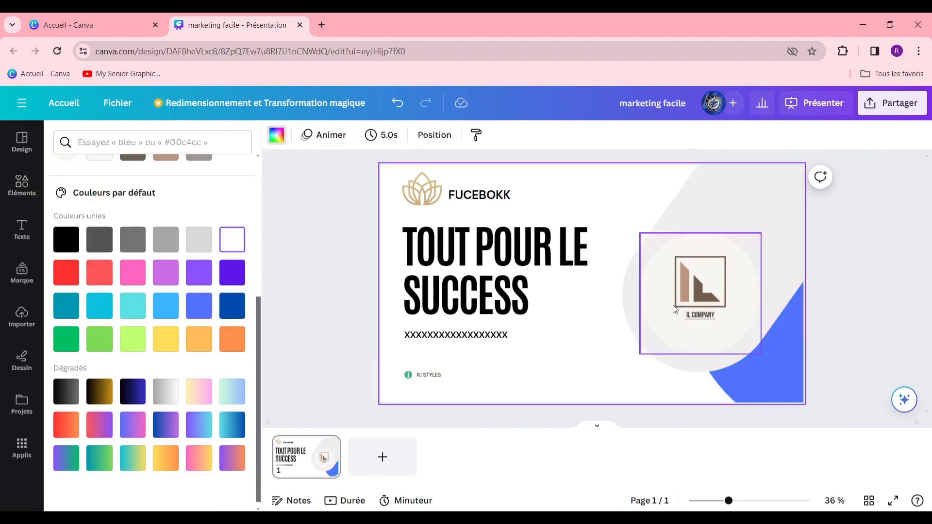
click(263, 252)
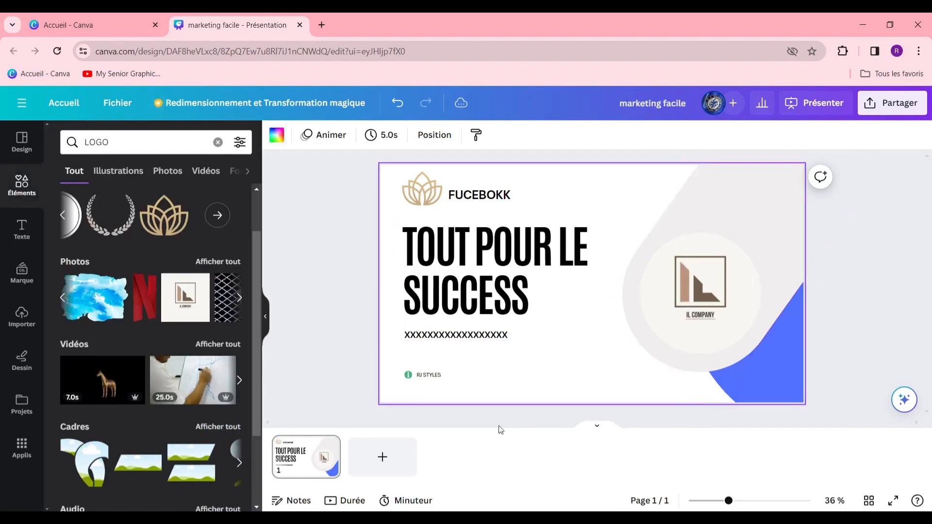
Step: Add a second page and apply the "Vue d'ensemble" layout of the business plan template to it
click(19, 148)
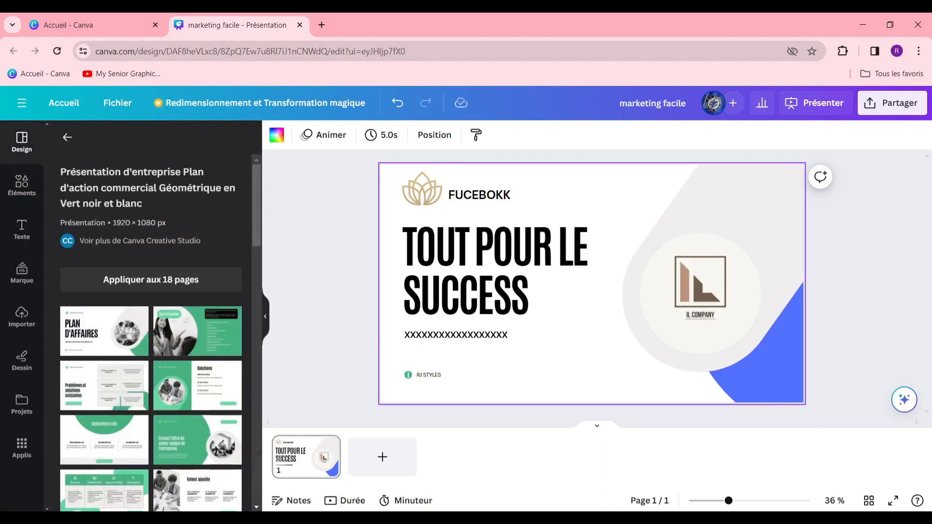
click(405, 465)
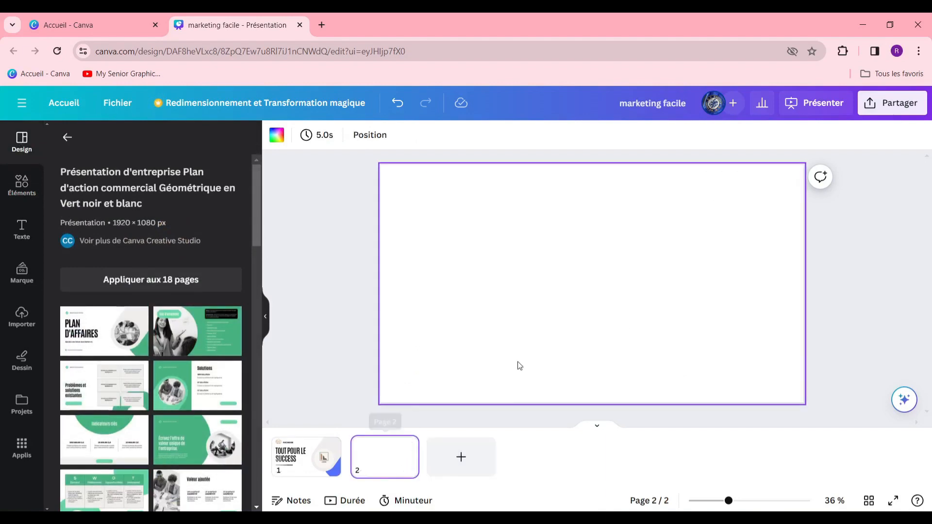
click(186, 319)
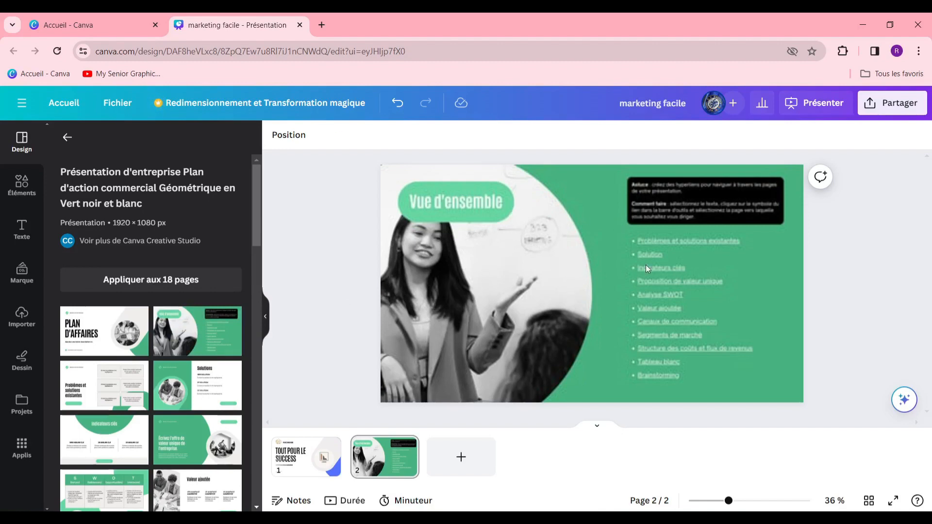
Step: Change the green background and the "Vue d'ensemble" title badge on page 2 to the document's blue
click(770, 275)
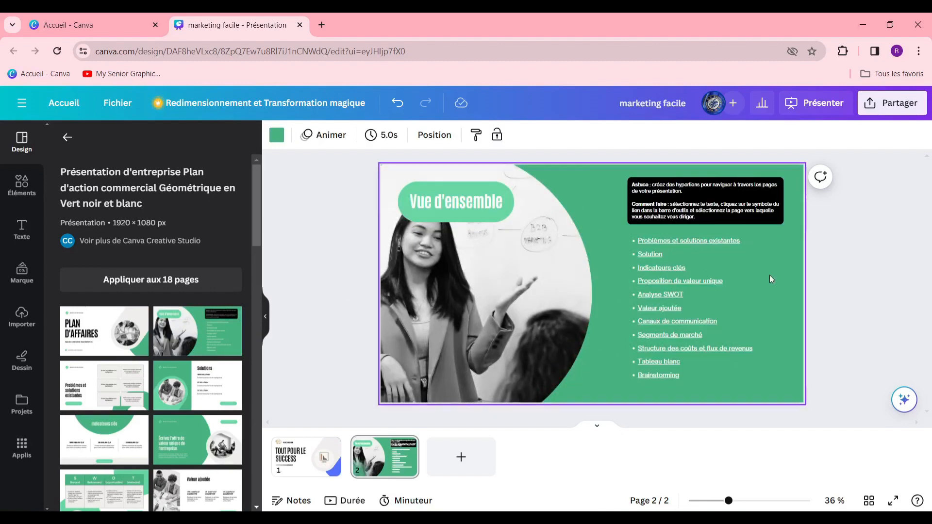
click(586, 193)
click(621, 193)
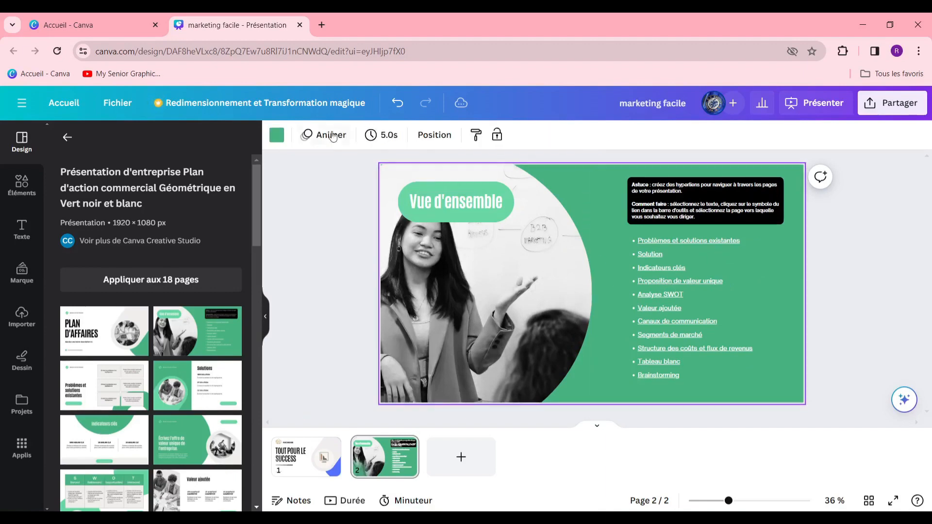
click(270, 132)
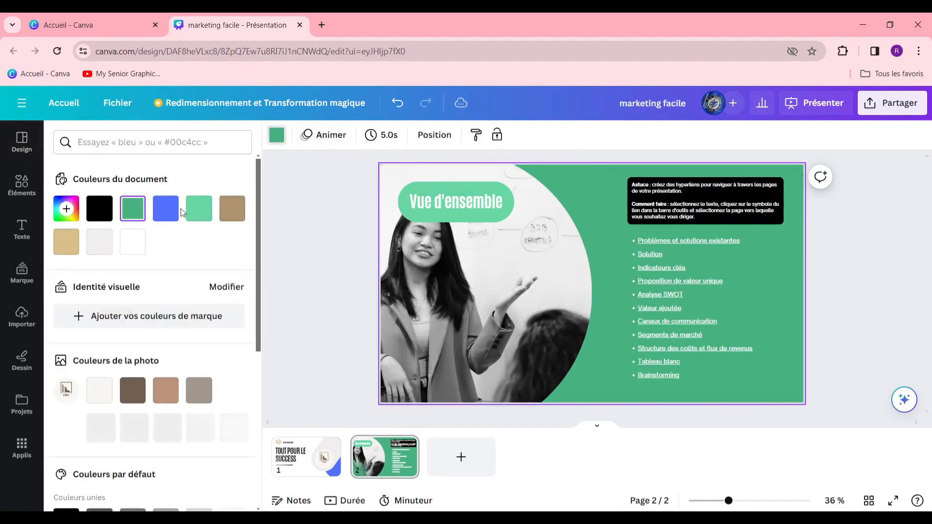
click(165, 208)
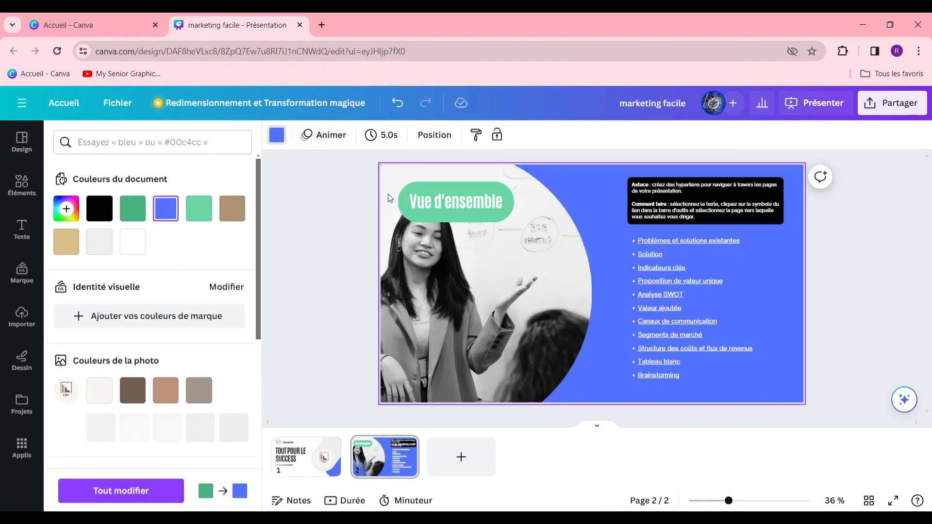
click(452, 188)
click(170, 207)
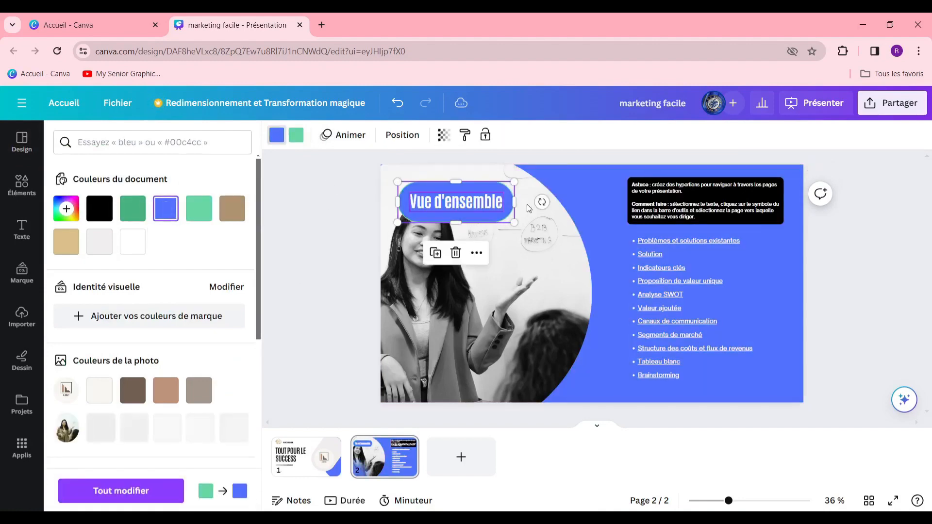
Step: Replace the photo on page 2 with the portrait of the smiling long-haired woman from an elements search for "FEMME"
click(555, 189)
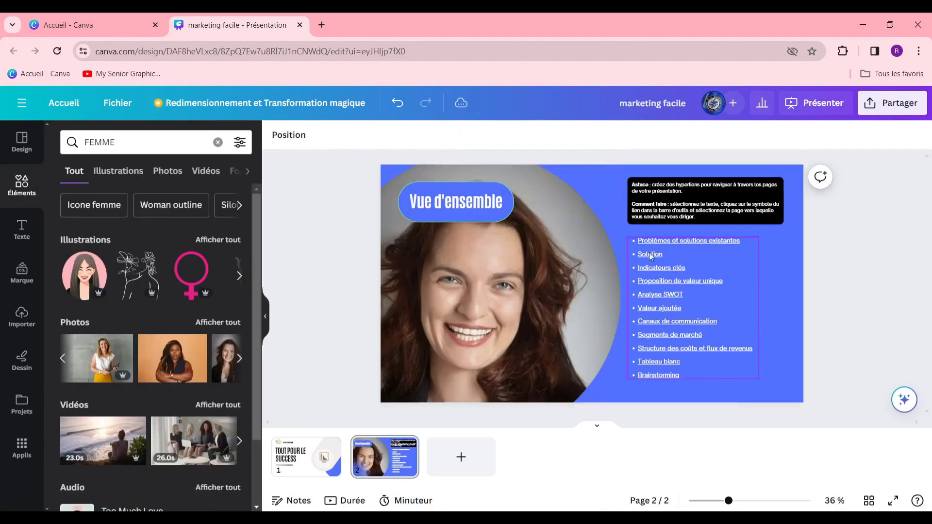
click(655, 249)
click(660, 254)
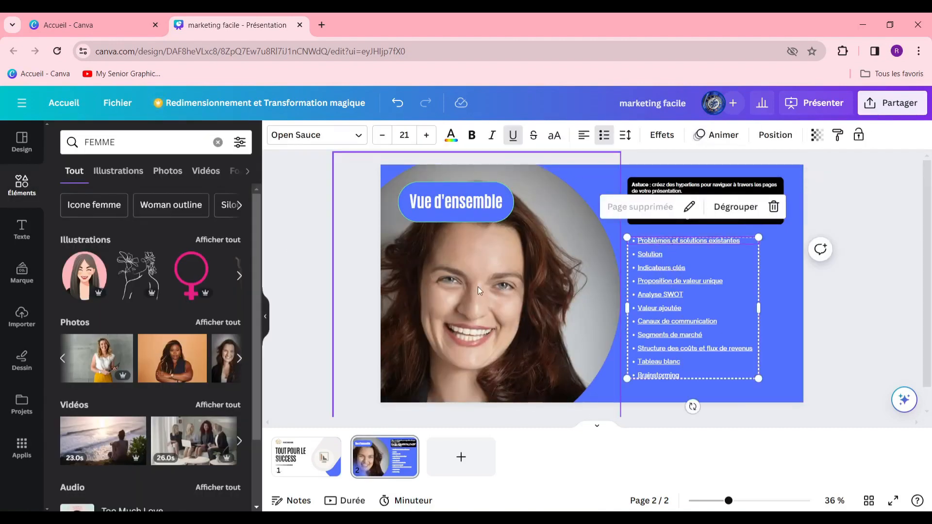
click(325, 275)
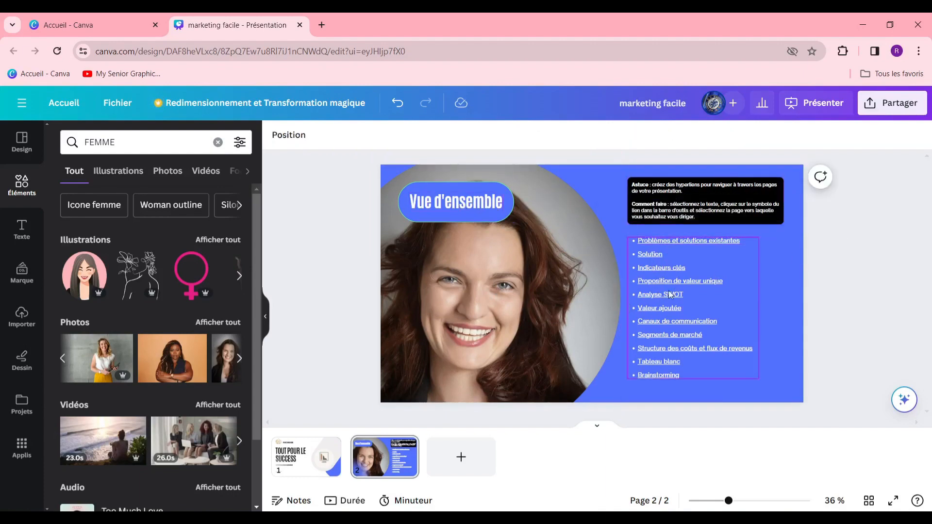
Step: Add three blank pages after page 2 and open the design's sharing options
click(461, 475)
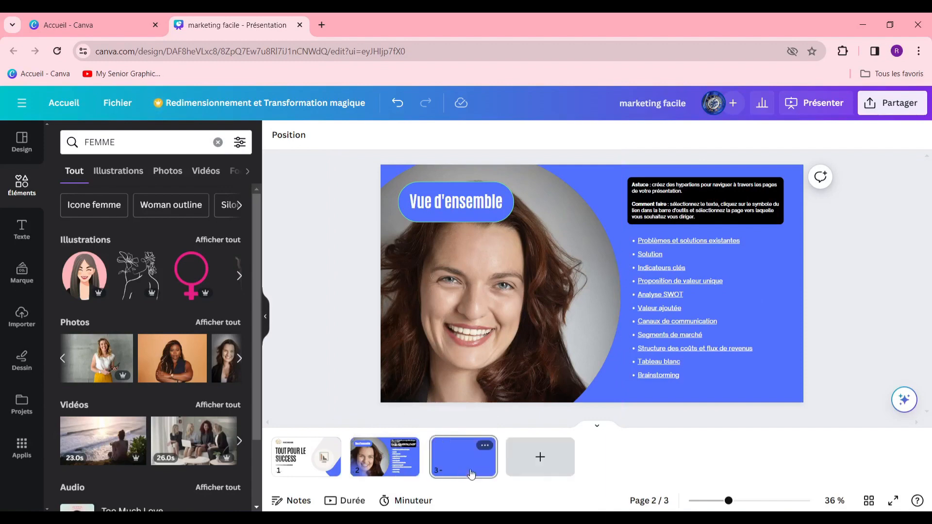
click(539, 461)
click(600, 459)
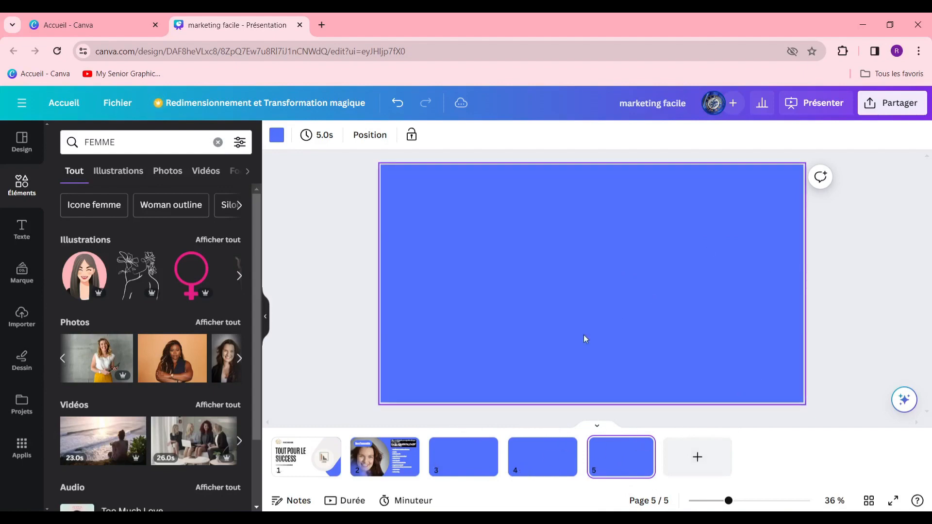
click(884, 104)
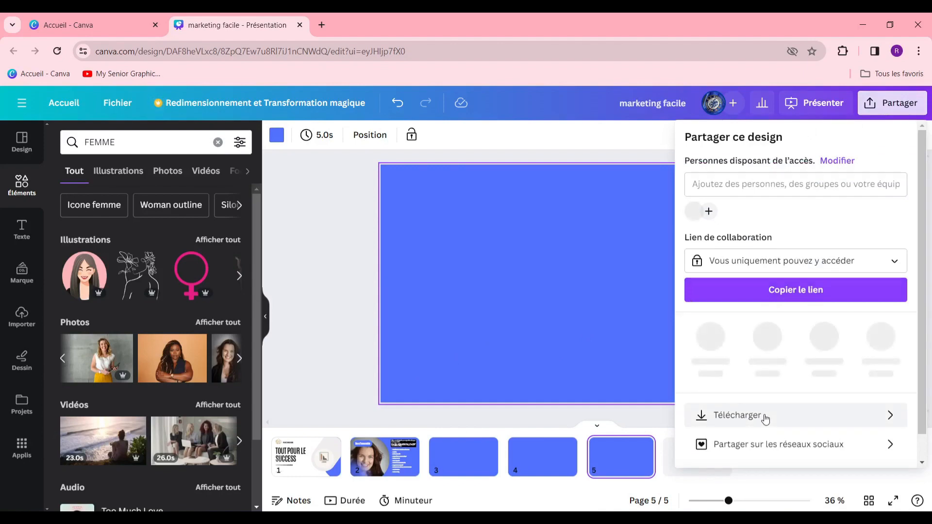
key(alt+Tab)
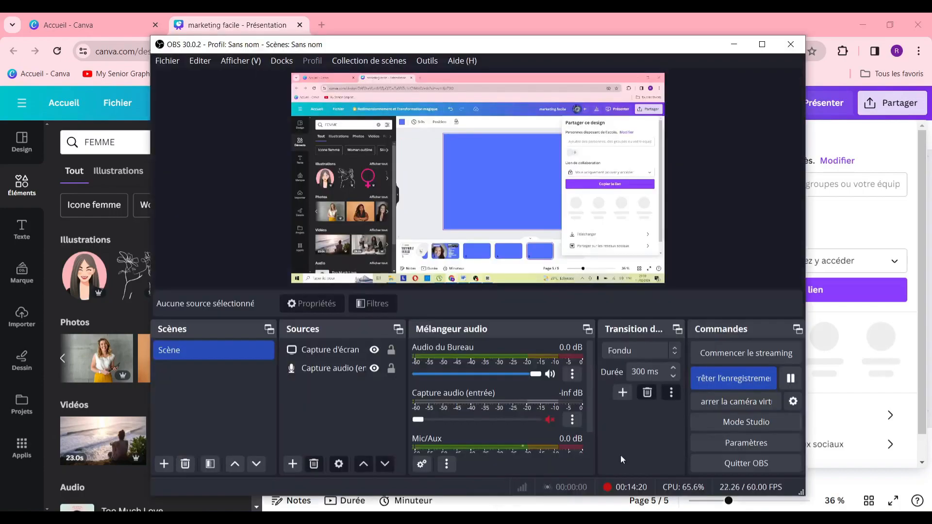